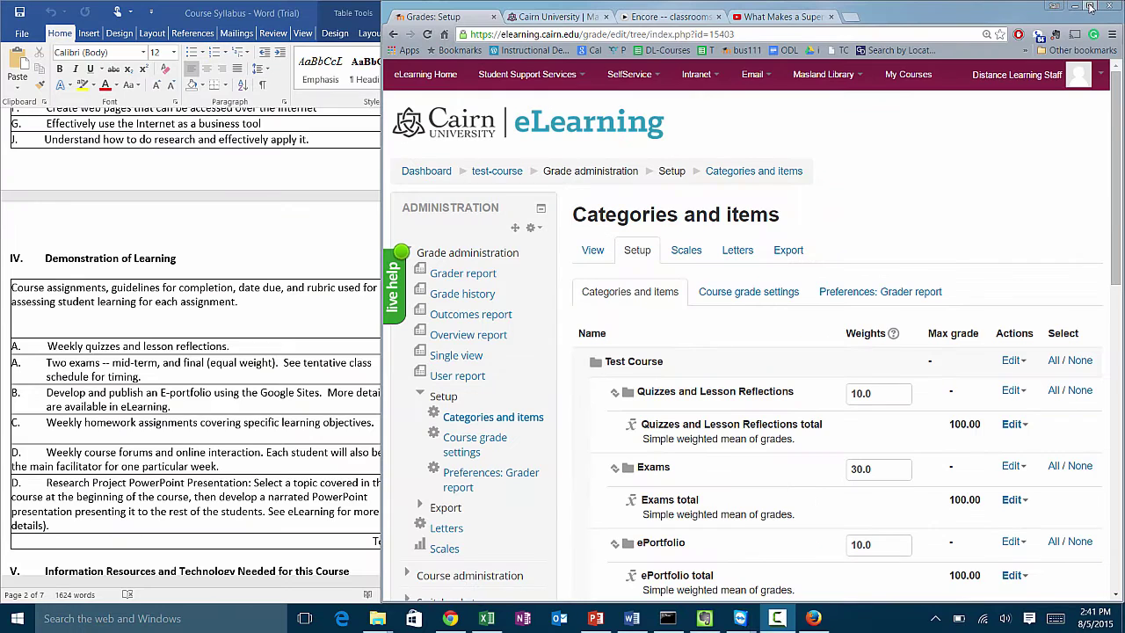
# Step: Maximize the browser and return to the Using eLearning 101 test-course main page
pyautogui.click(1089, 7)
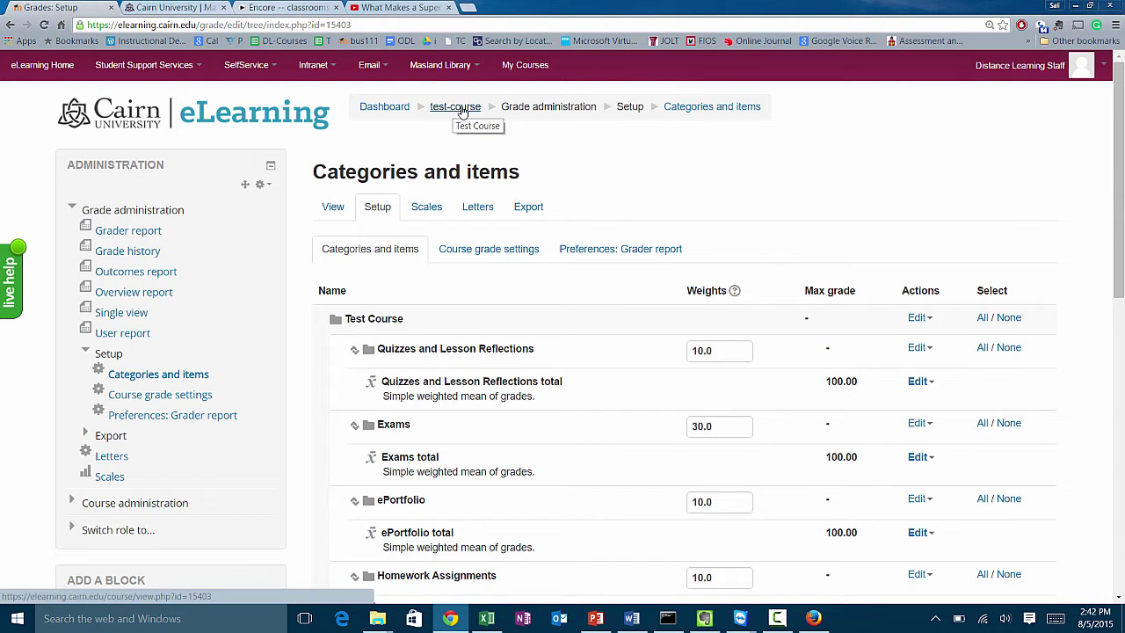
pyautogui.click(457, 109)
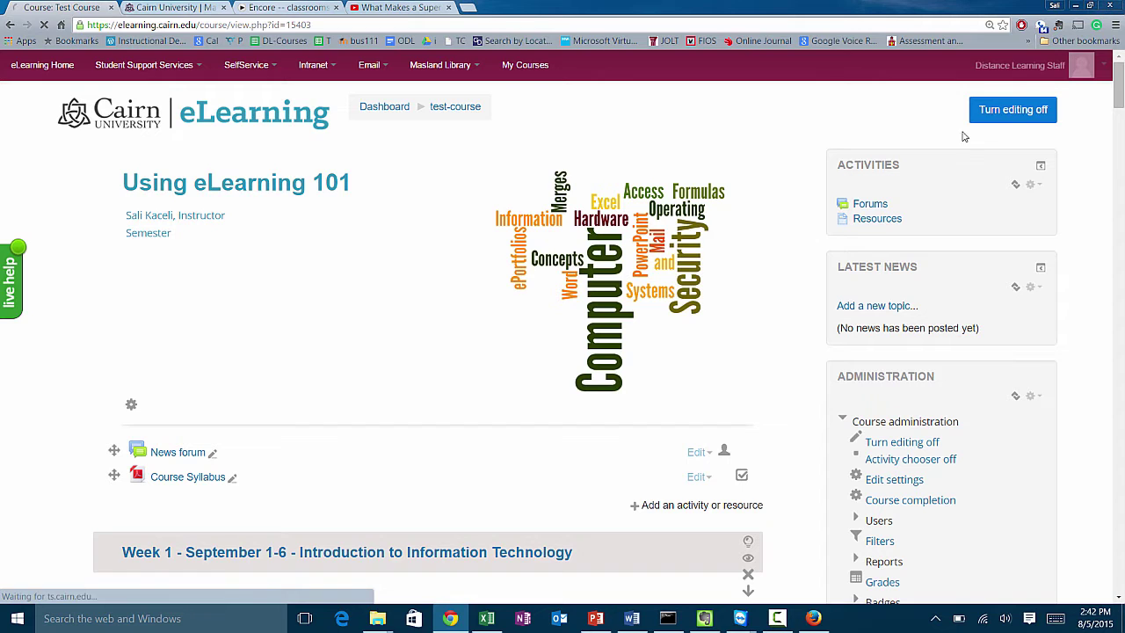
# Step: Toggle course editing off and back on, then scroll down to Week 1
pyautogui.click(1017, 115)
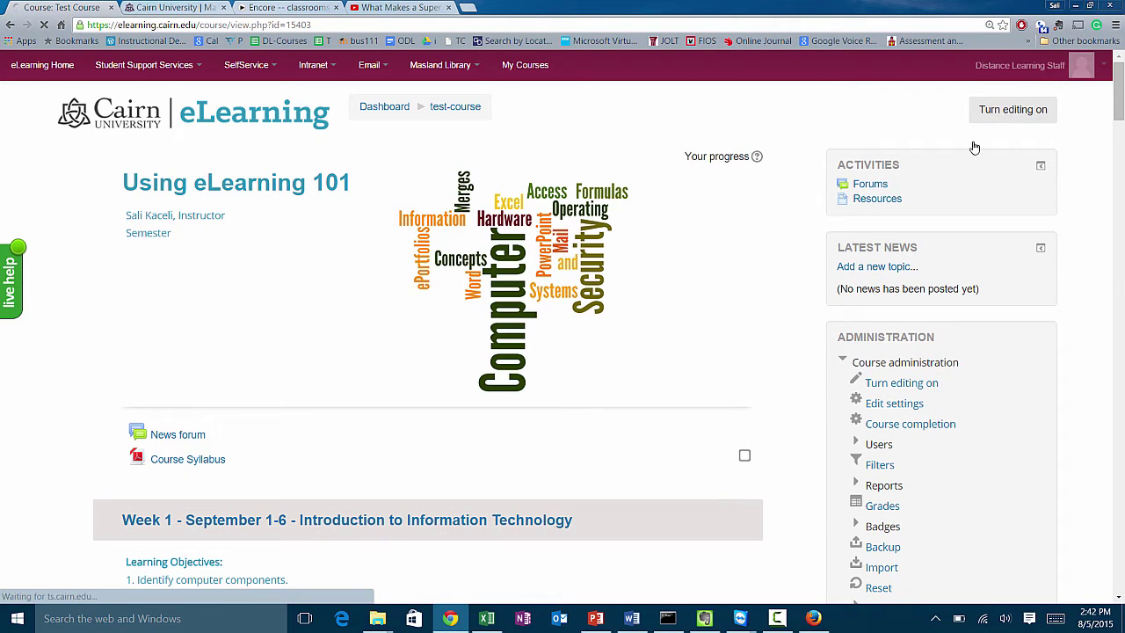
pyautogui.click(1024, 115)
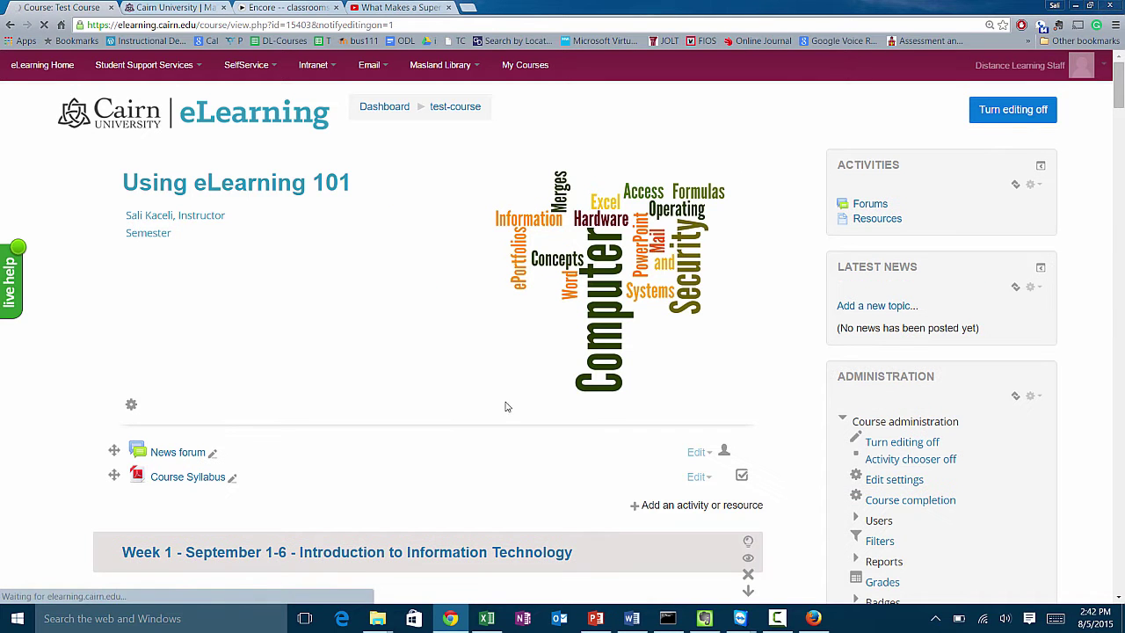
pyautogui.scroll(-1, 456, 496)
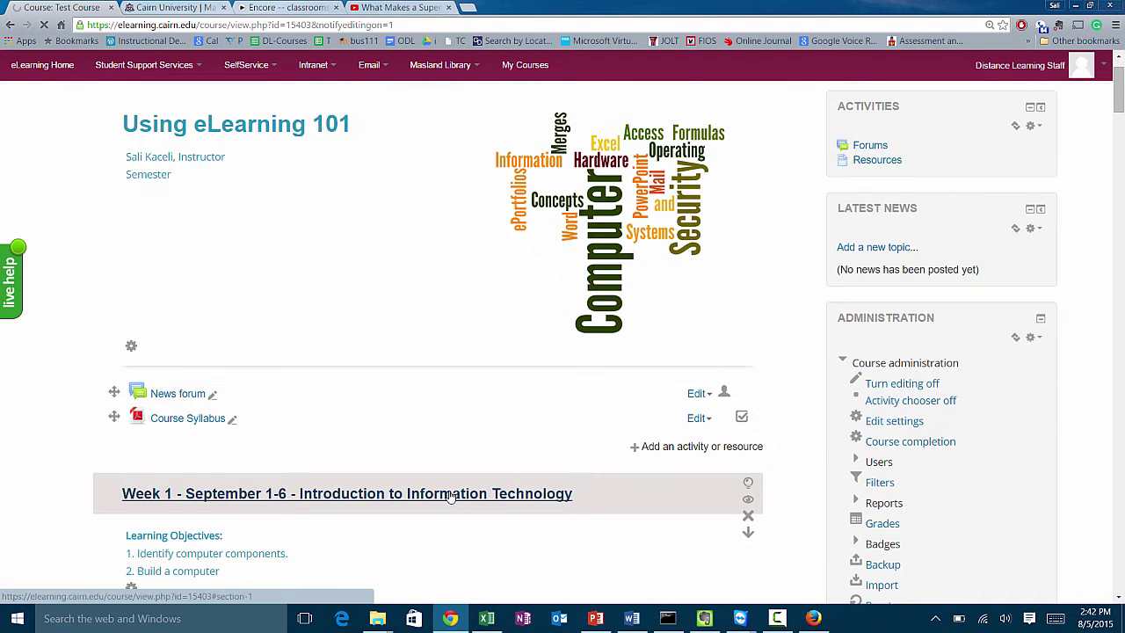
pyautogui.scroll(-1, 444, 498)
pyautogui.scroll(-4, 429, 495)
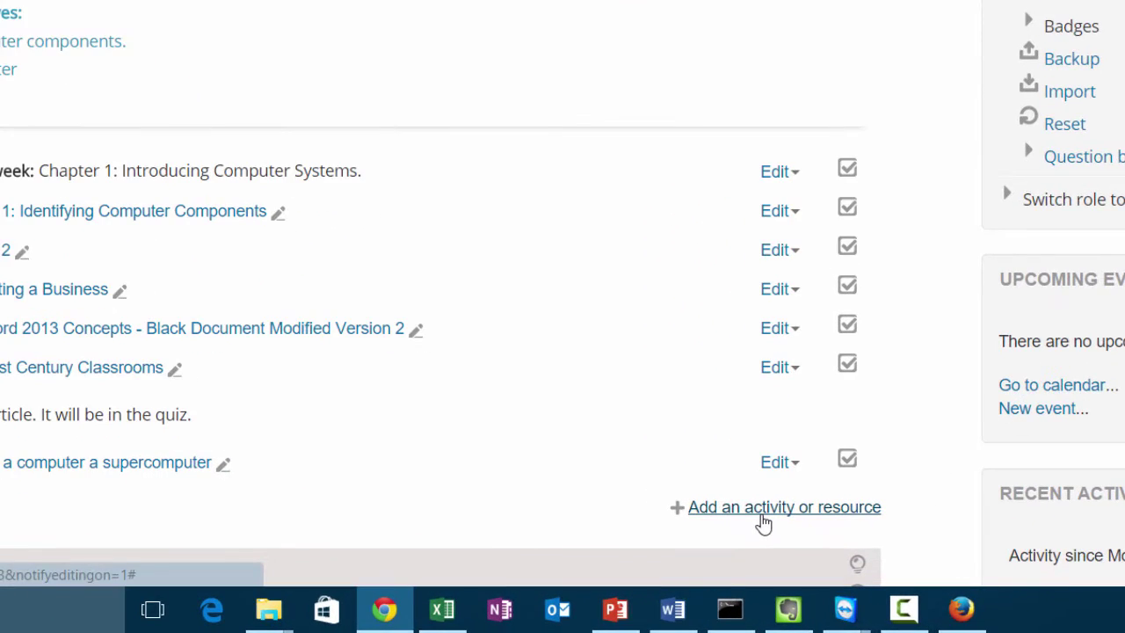
# Step: Add a new Assignment activity to Week 1 from the activity chooser
pyautogui.click(760, 517)
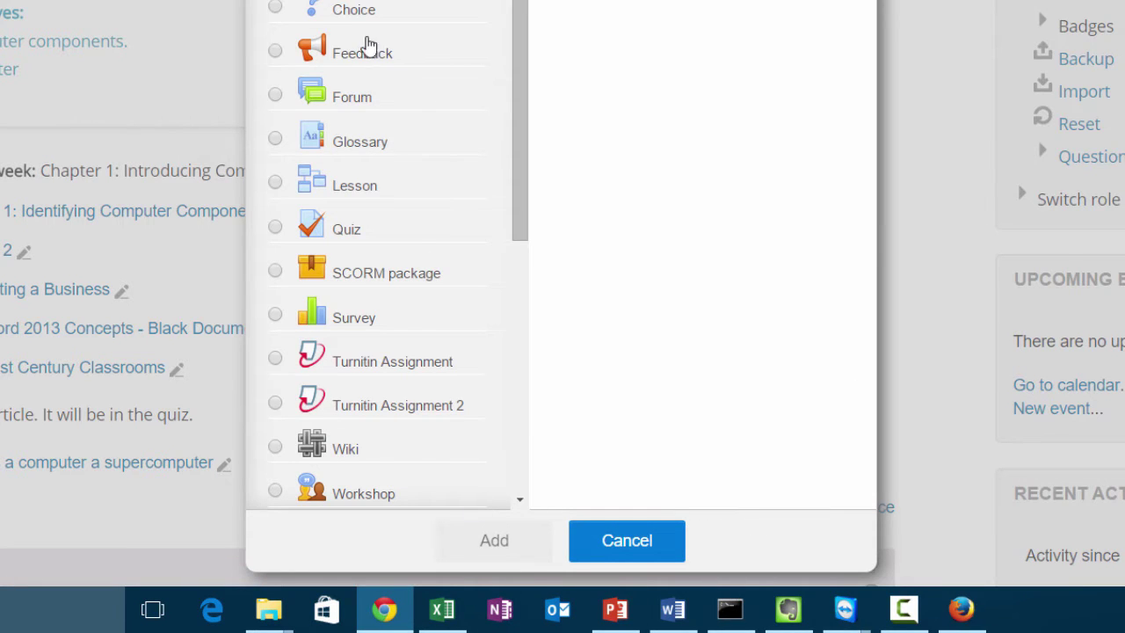
pyautogui.click(274, 105)
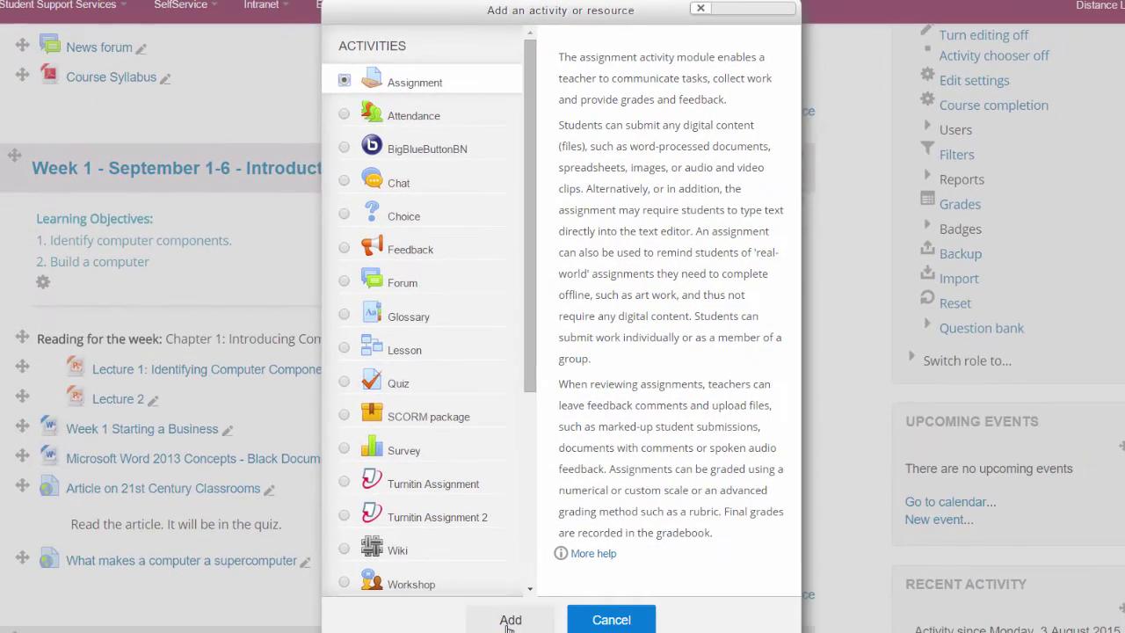
pyautogui.click(509, 621)
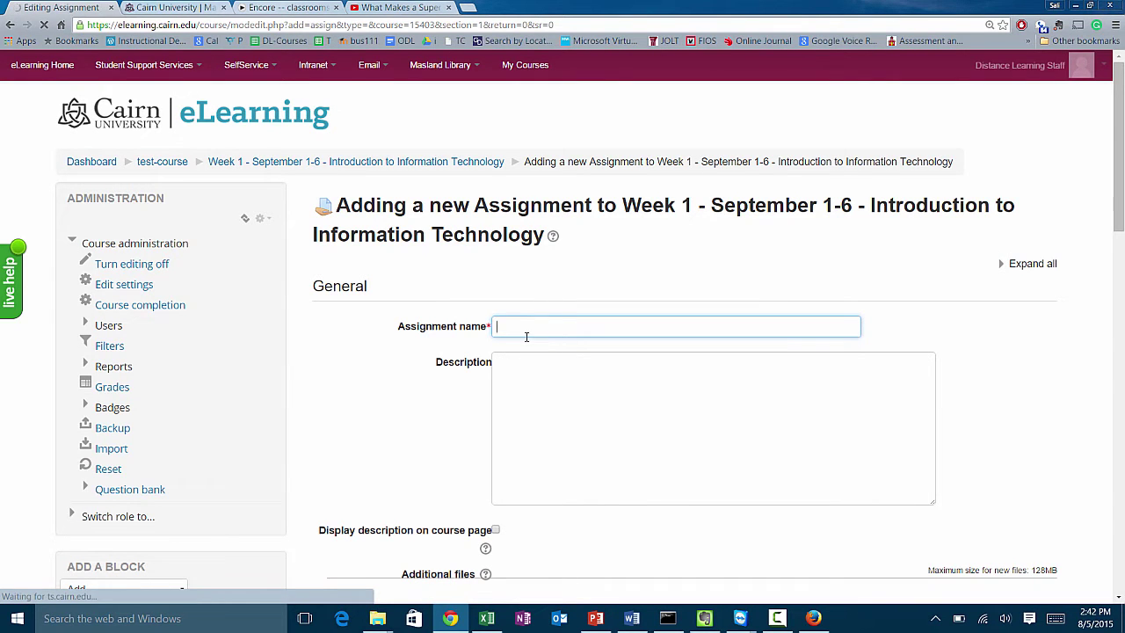
# Step: Enter 'Assignment 1: Reflection Paper' as the assignment name
pyautogui.click(519, 325)
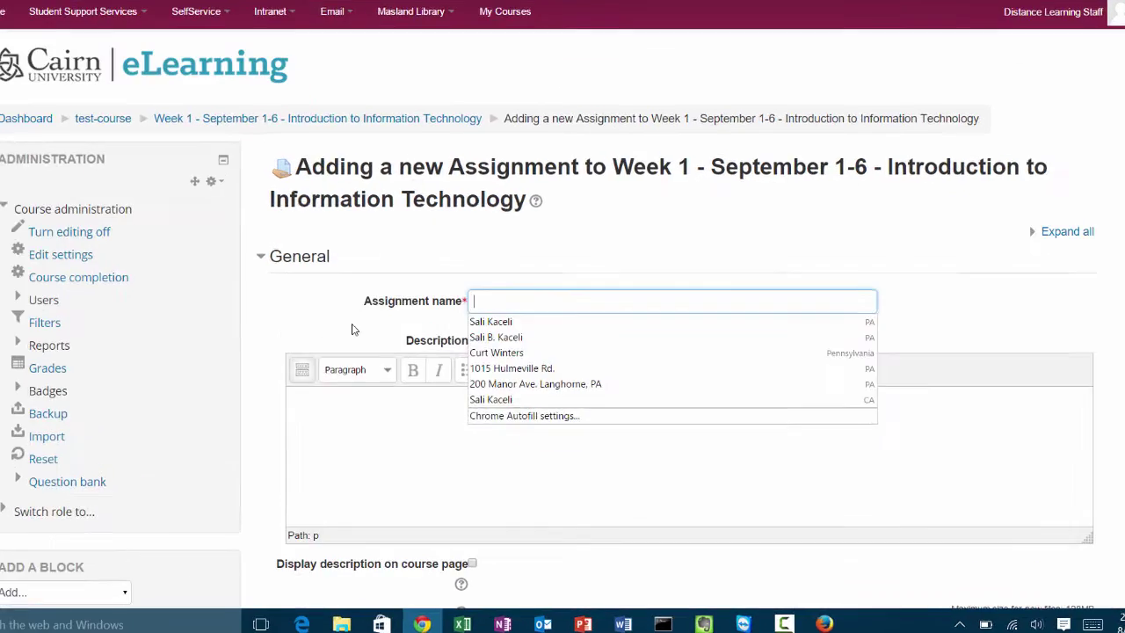
pyautogui.click(372, 362)
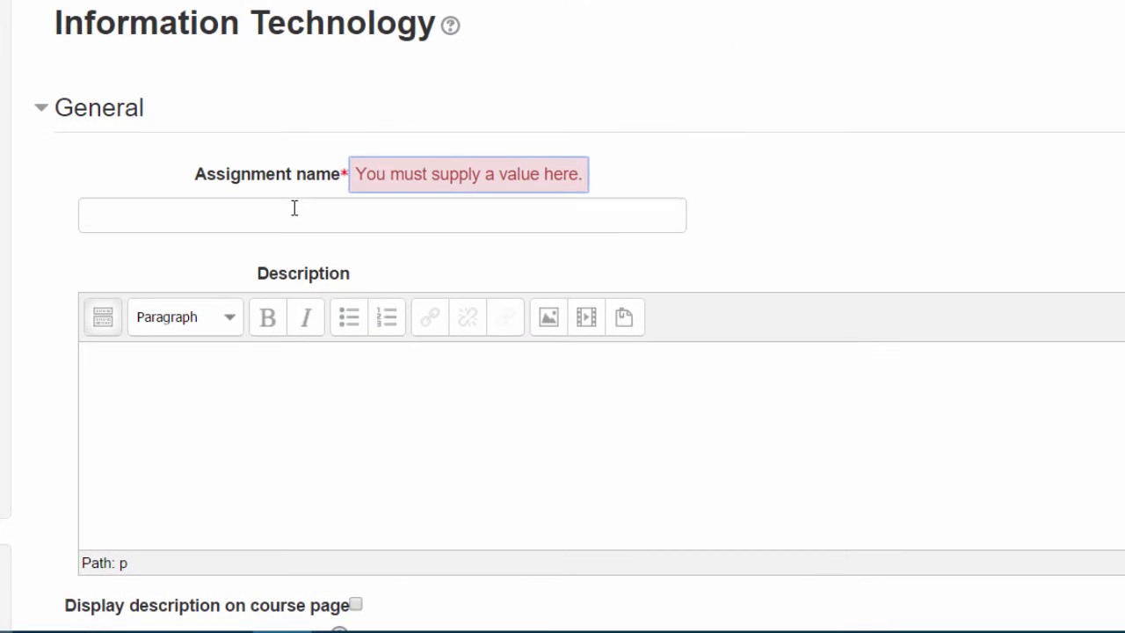
pyautogui.click(619, 326)
pyautogui.write('Assignment 1: Reflection Paper')
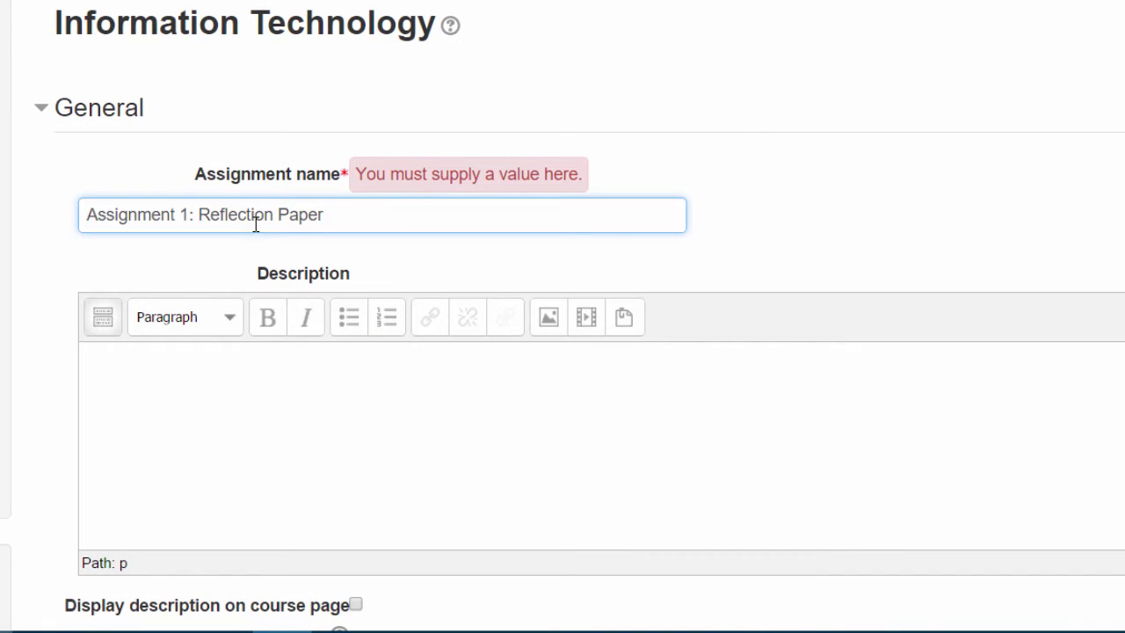
# Step: Paste the 2 page reflection instructions with three numbered requirements into Description
pyautogui.click(231, 448)
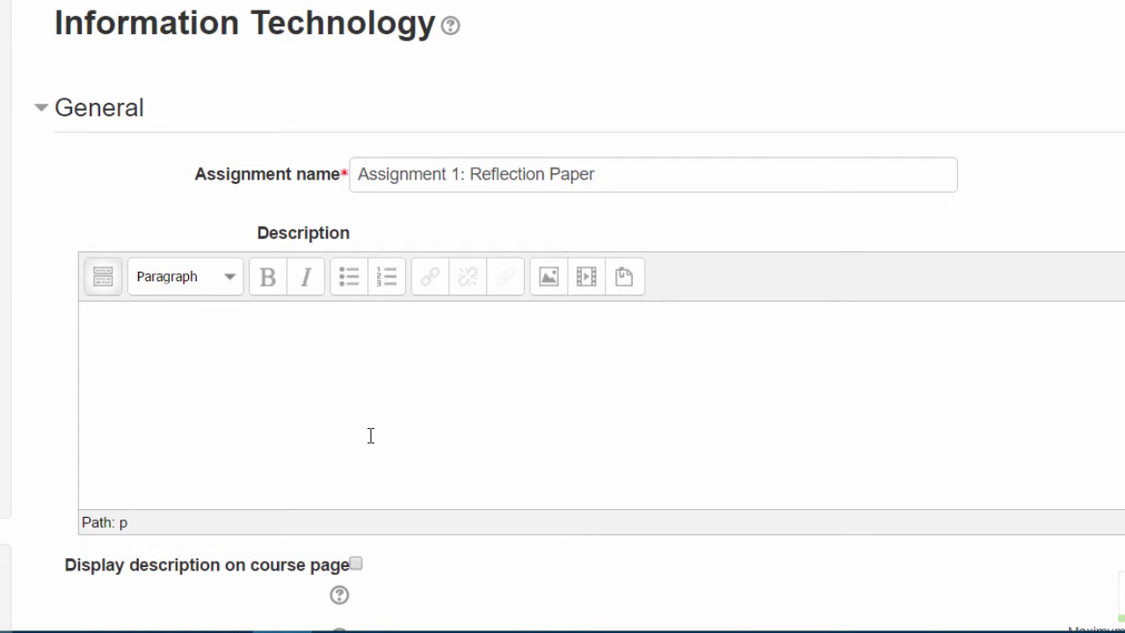
pyautogui.write('Write a detailed 2 page reflection with the following requirements. 1. 2. 3.')
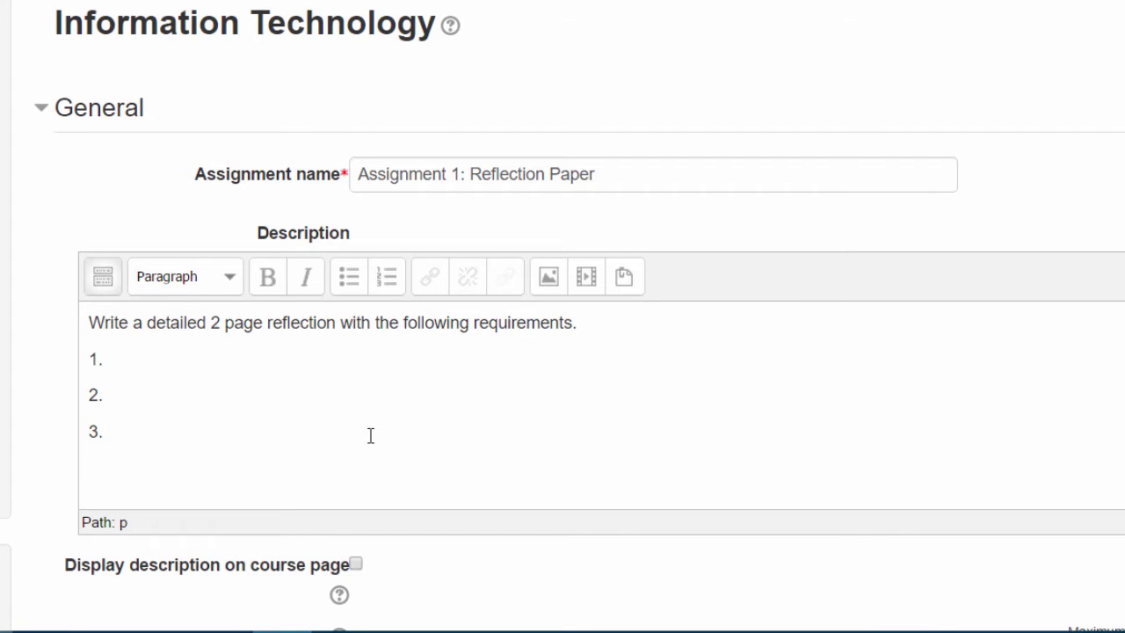
pyautogui.scroll(-2, 554, 515)
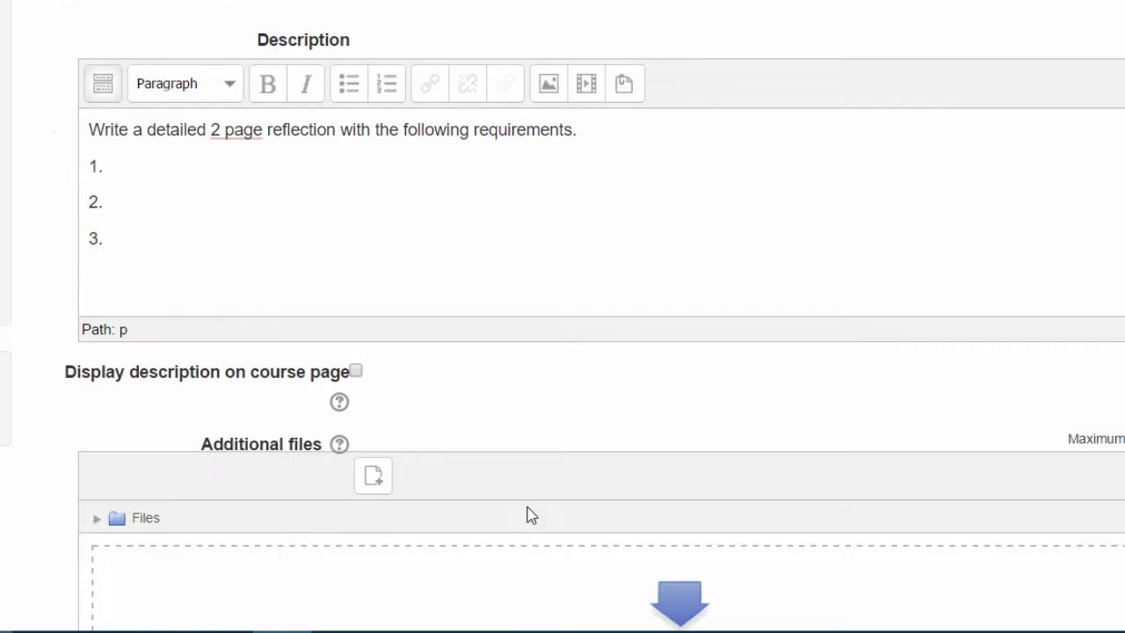
# Step: Drag 'Week 1 Starting a Business.docx' from Presentations and Resources into Additional files
pyautogui.scroll(-2, 429, 480)
pyautogui.scroll(-1, 362, 472)
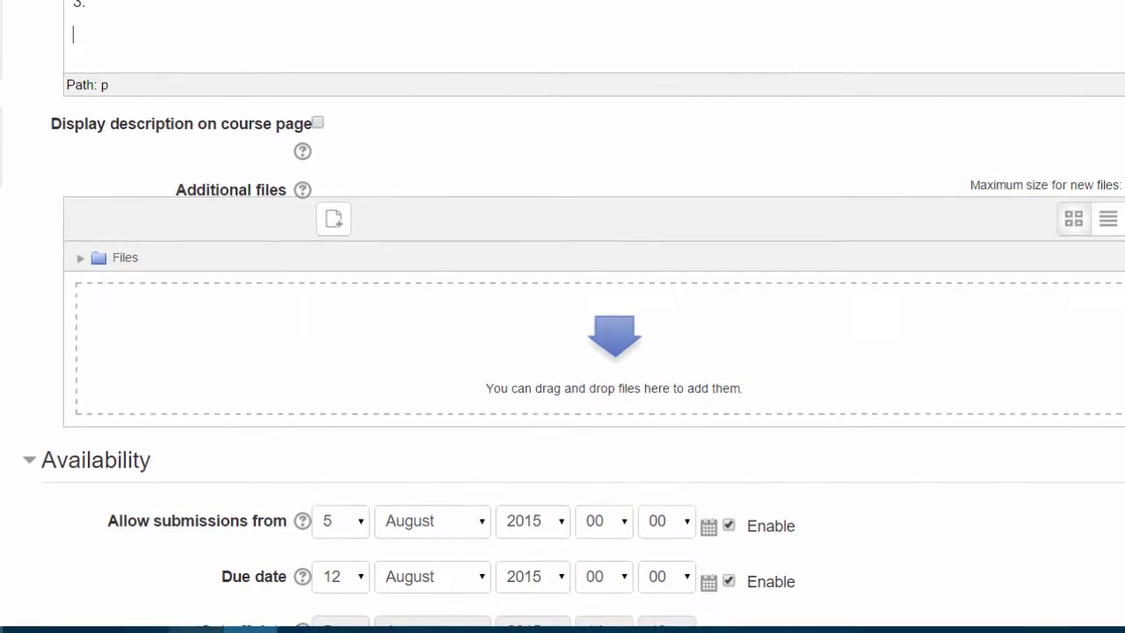
pyautogui.moveTo(109, 627)
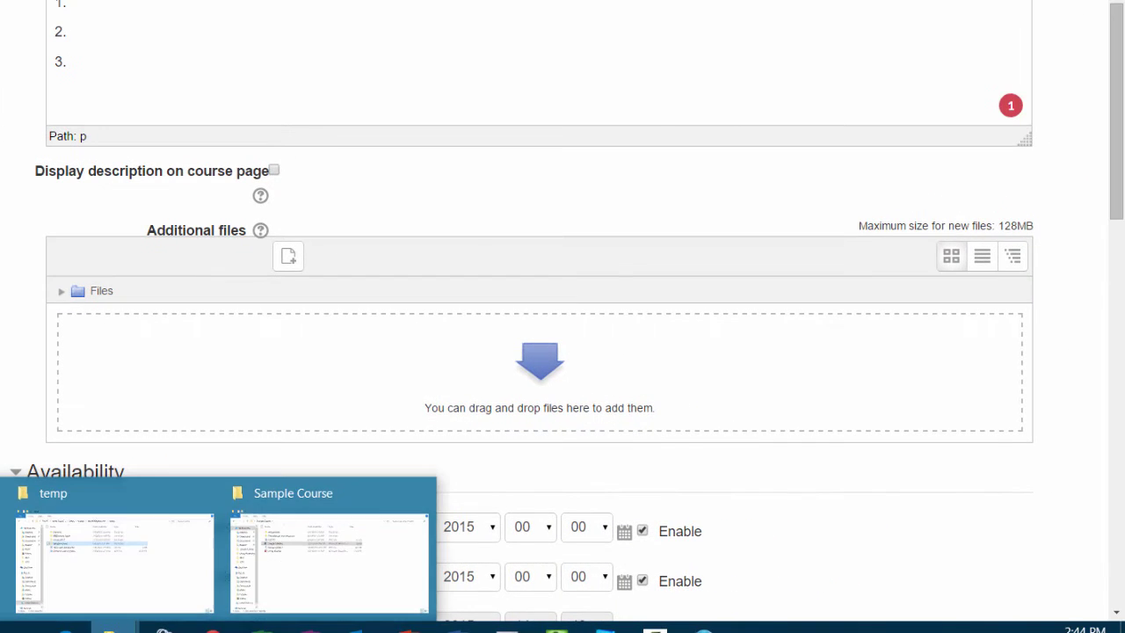
pyautogui.click(319, 584)
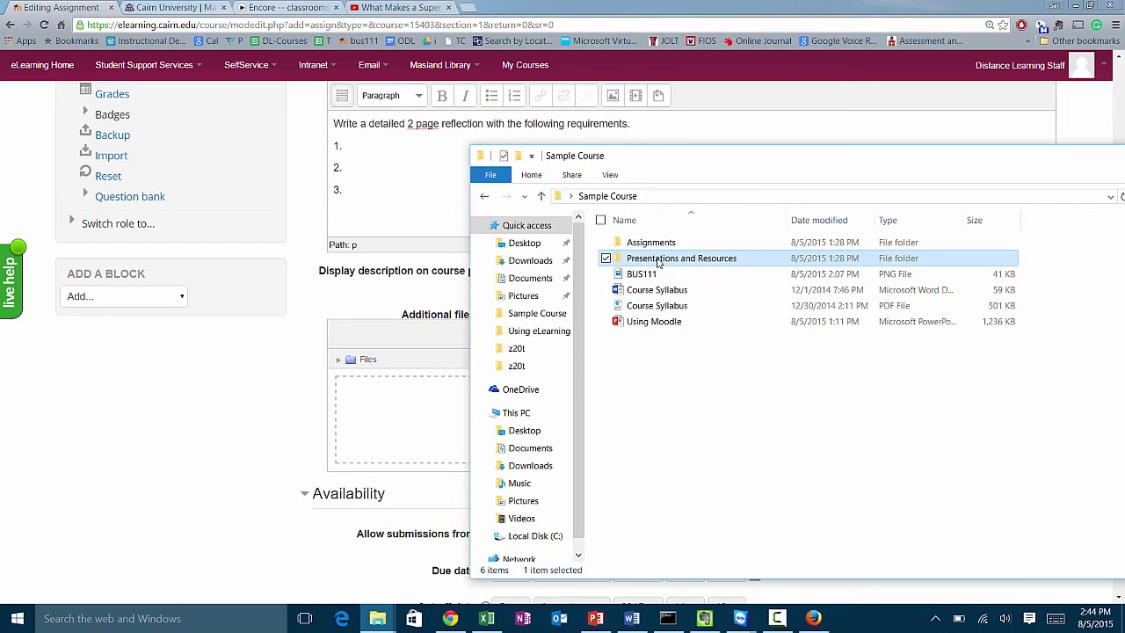
pyautogui.doubleClick(606, 219)
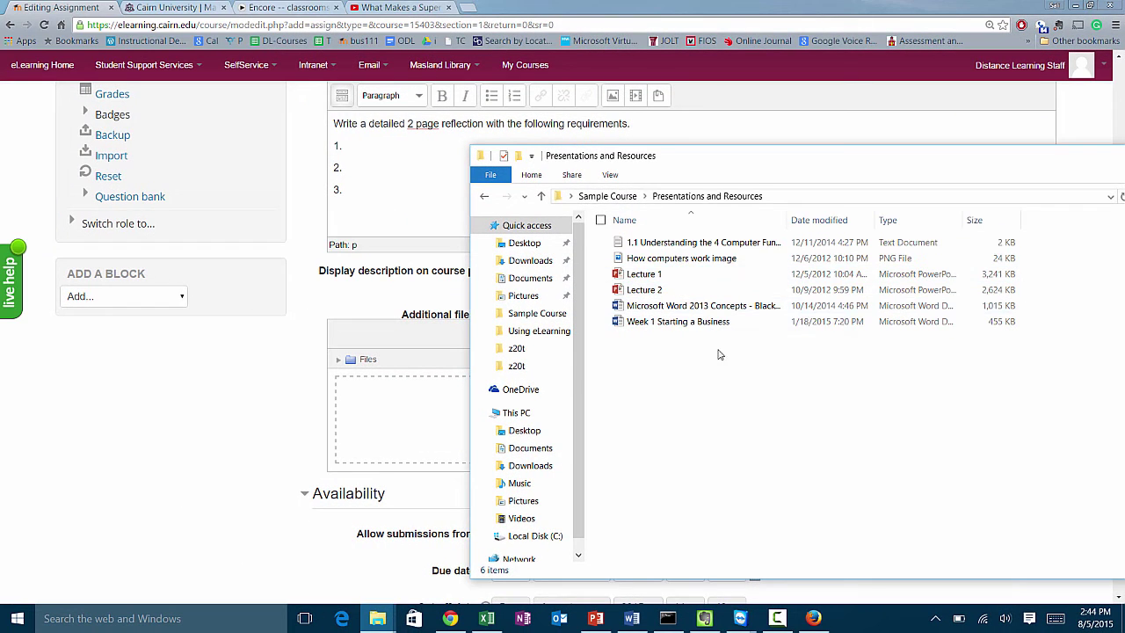
pyautogui.moveTo(679, 334); pyautogui.dragTo(401, 437)
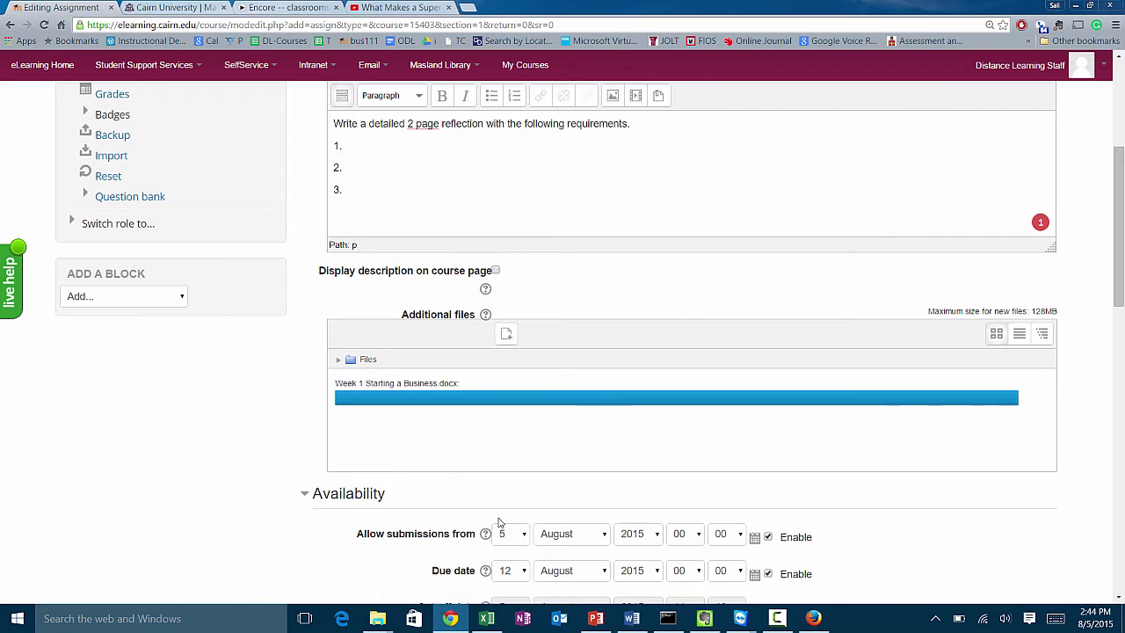
# Step: Leave both Allow submissions from and Due date unchecked under Availability
pyautogui.scroll(-1, 345, 514)
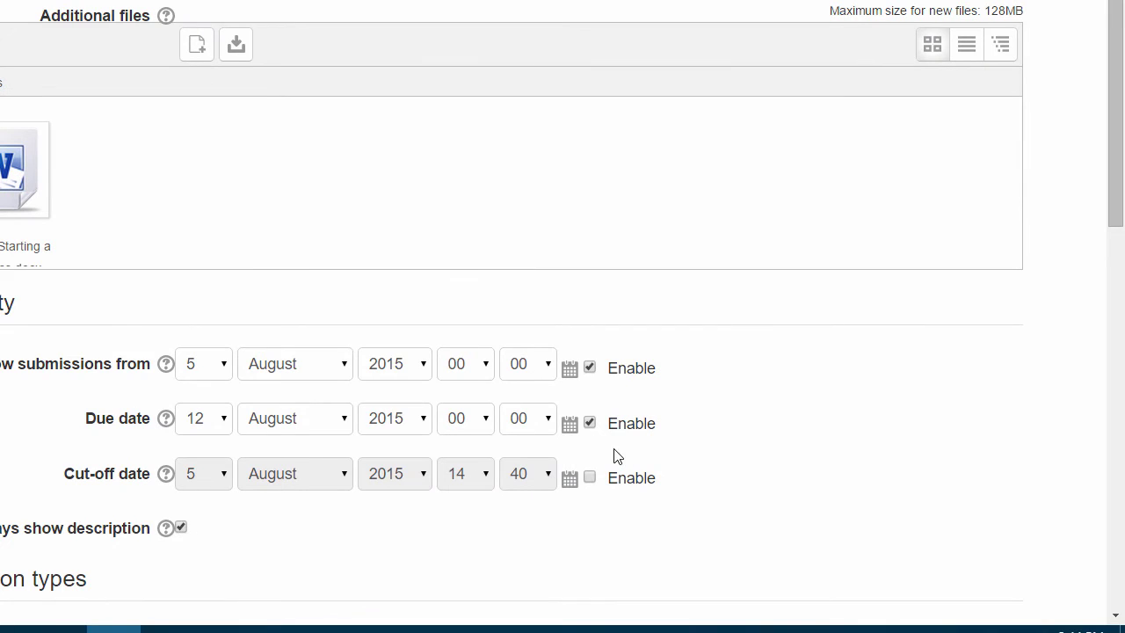
pyautogui.click(589, 367)
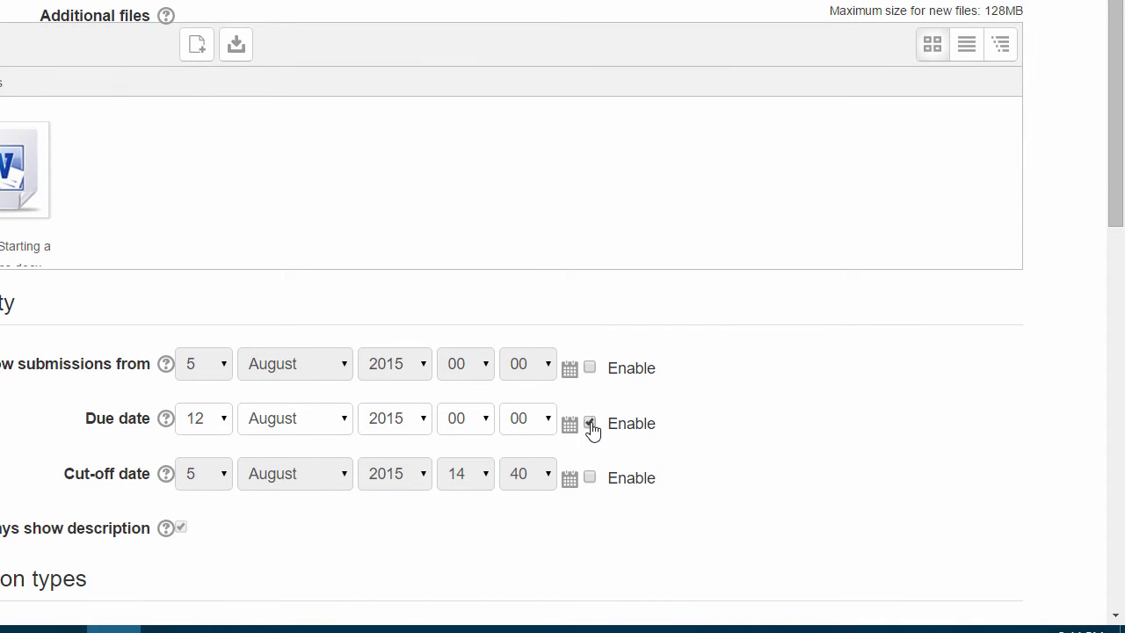
pyautogui.click(590, 423)
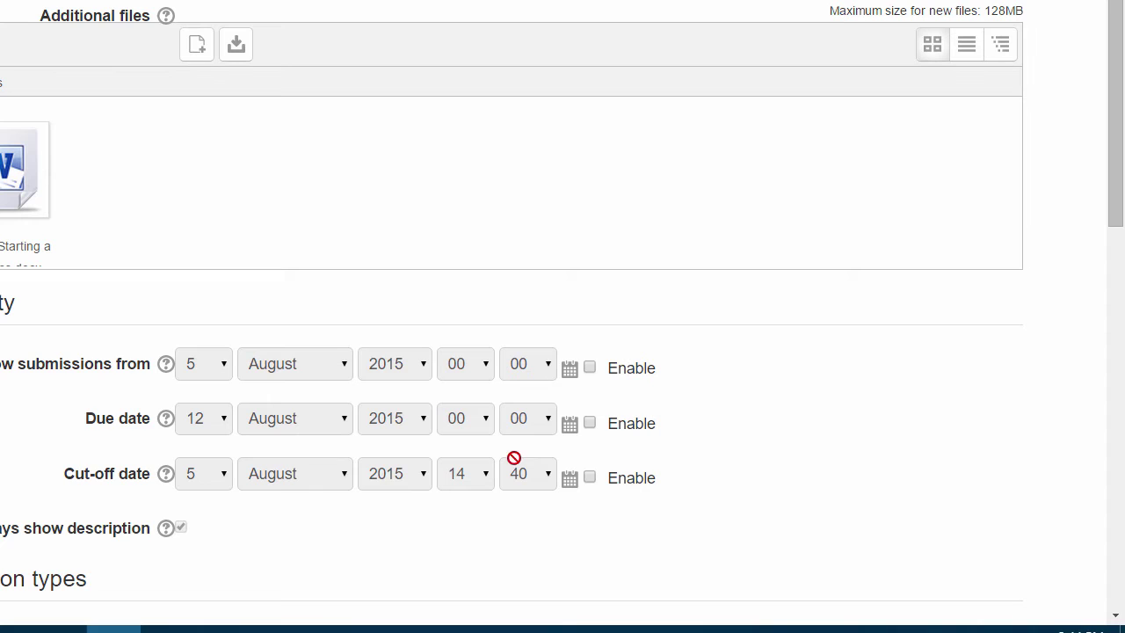
pyautogui.click(592, 426)
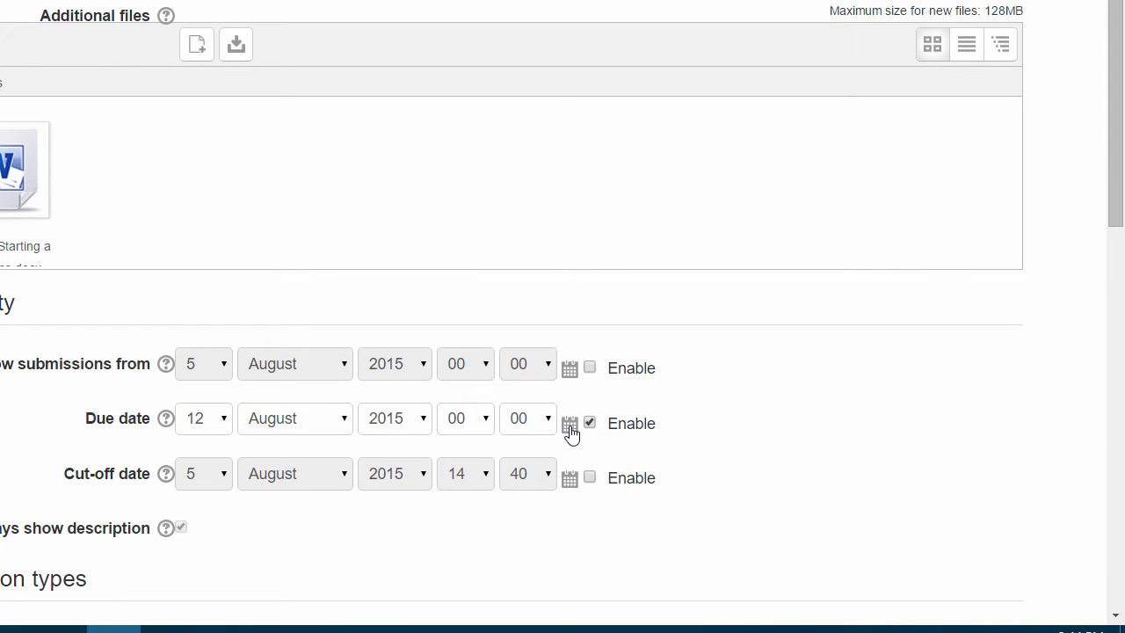
pyautogui.click(569, 428)
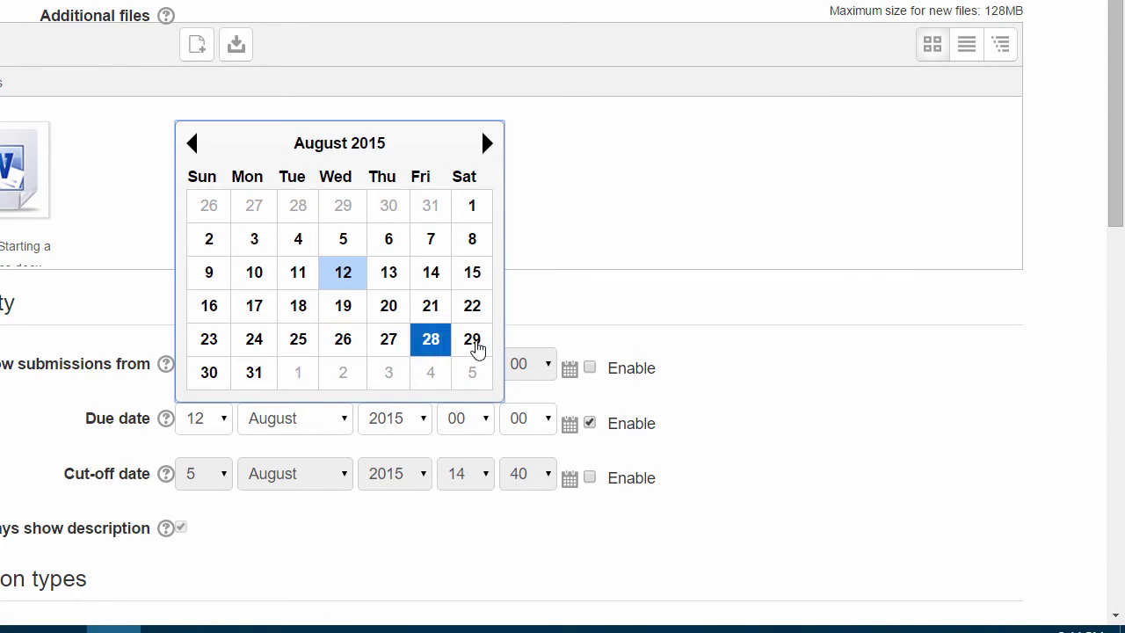
pyautogui.moveTo(587, 428); pyautogui.dragTo(581, 427)
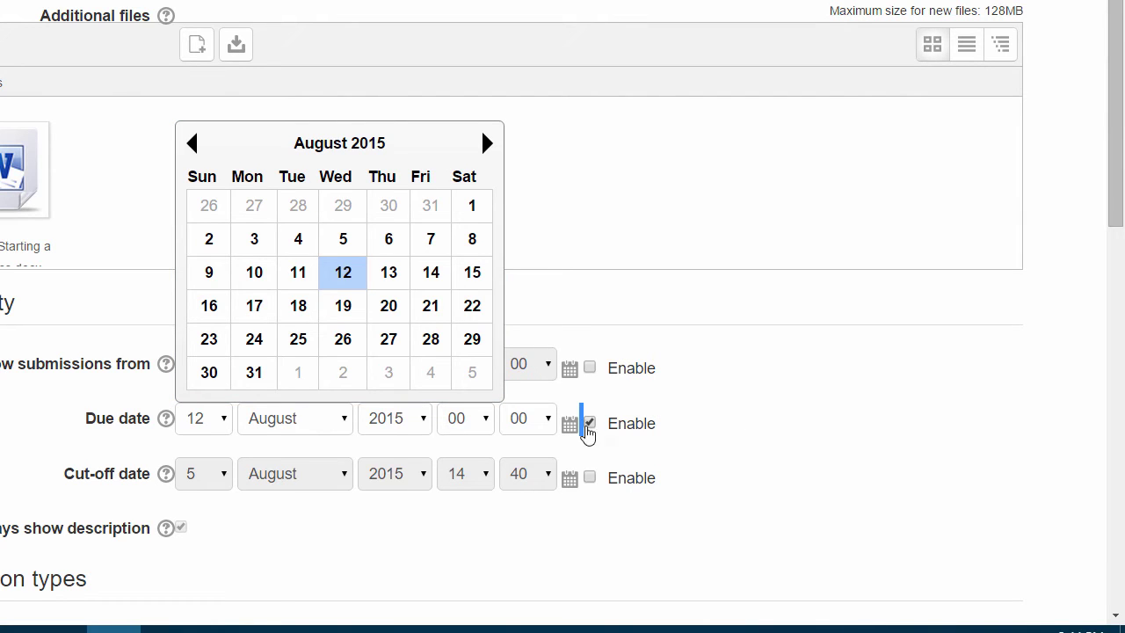
pyautogui.click(586, 427)
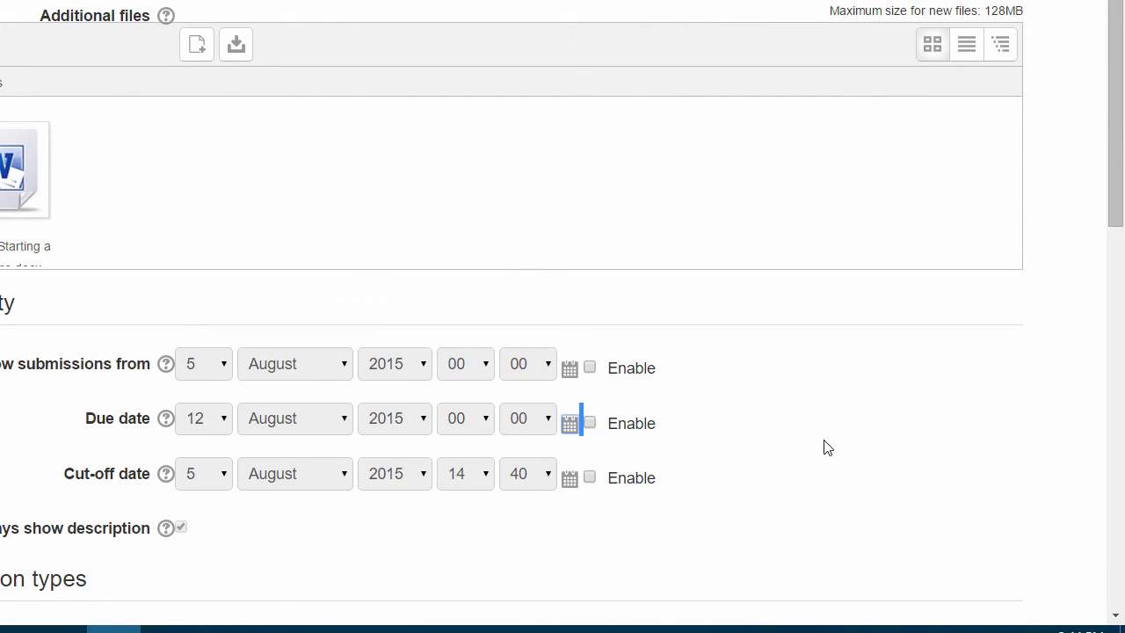
# Step: Scroll to Submission types: file submissions only, one file maximum, 128MB size limit
pyautogui.scroll(-3, 817, 480)
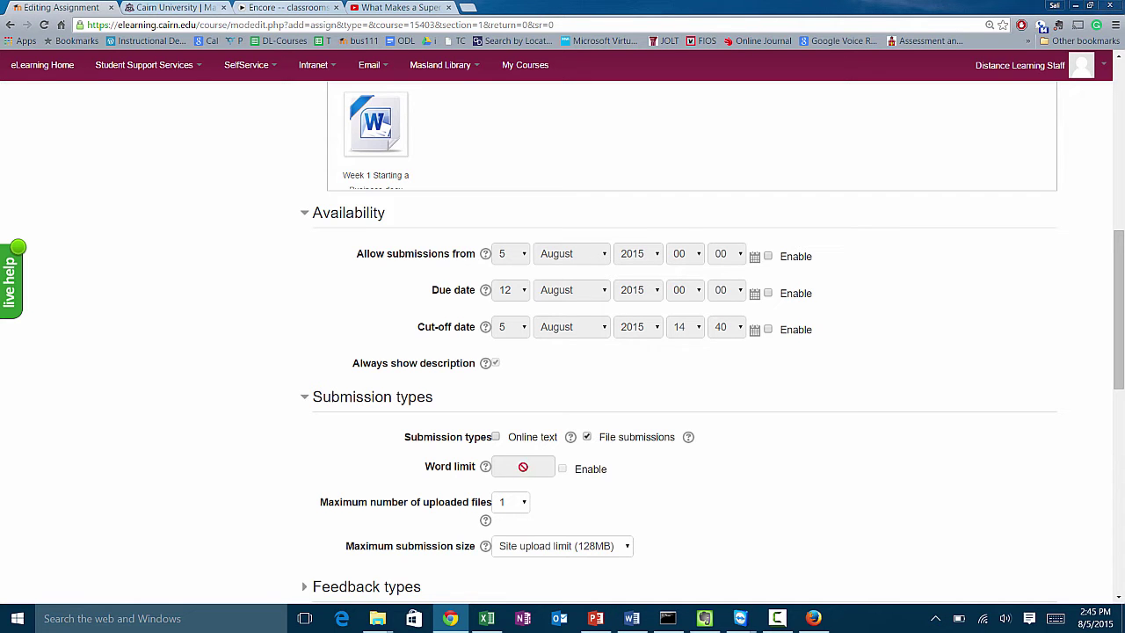
pyautogui.scroll(-1, 698, 530)
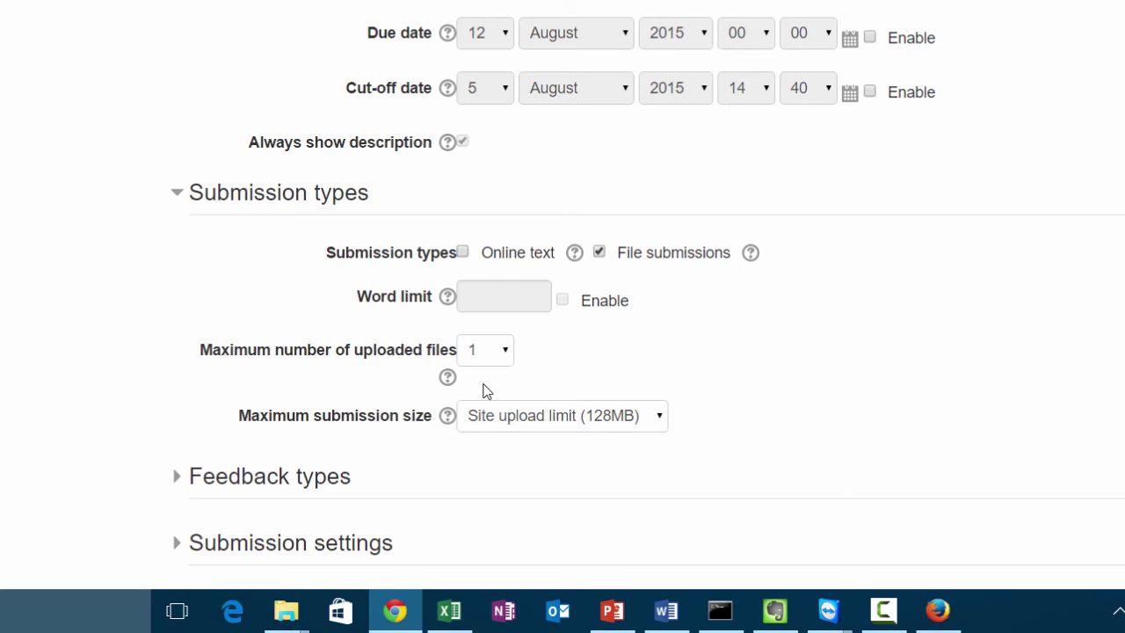
# Step: Open Feedback types, Submission settings and Group submission settings, scrolling through each section
pyautogui.click(177, 477)
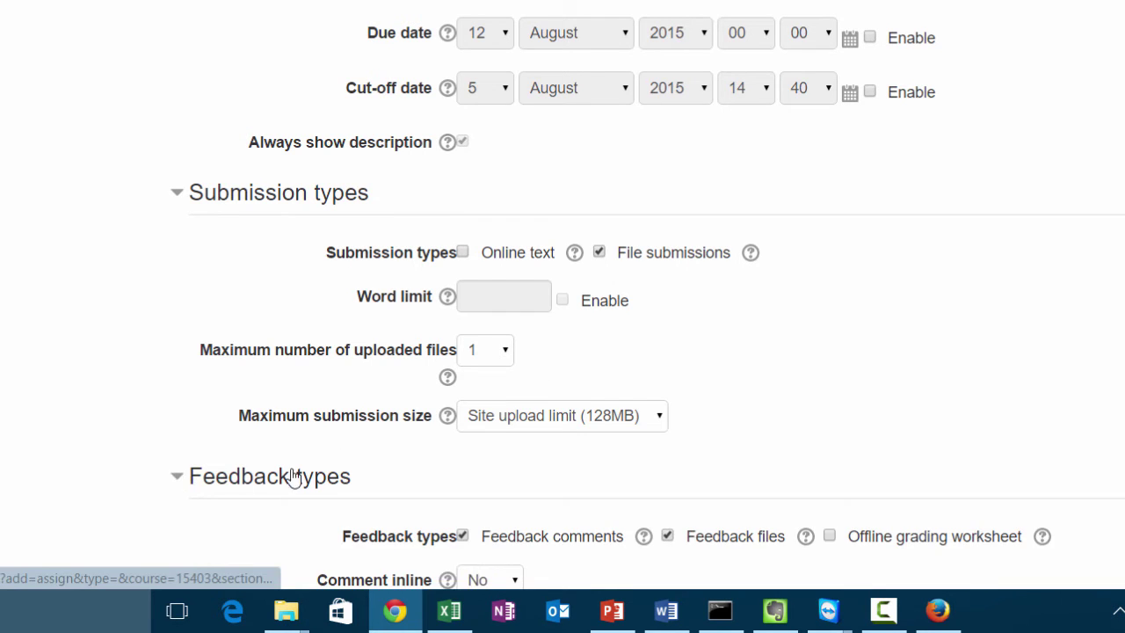
pyautogui.scroll(-1, 911, 402)
pyautogui.scroll(-1, 910, 401)
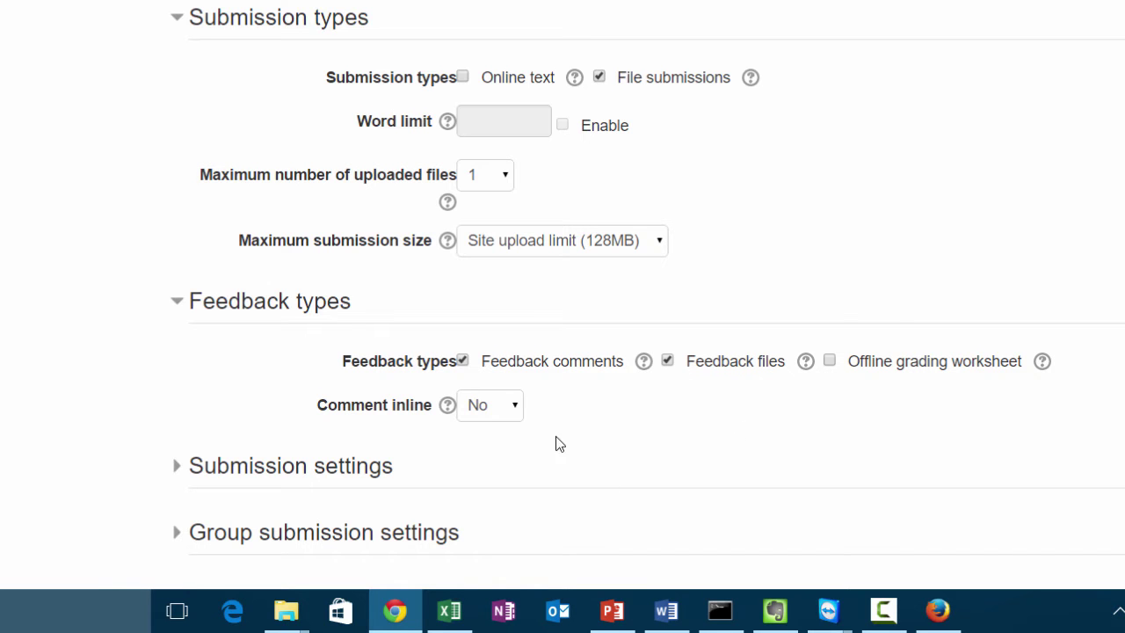
pyautogui.click(179, 479)
pyautogui.scroll(-2, 624, 464)
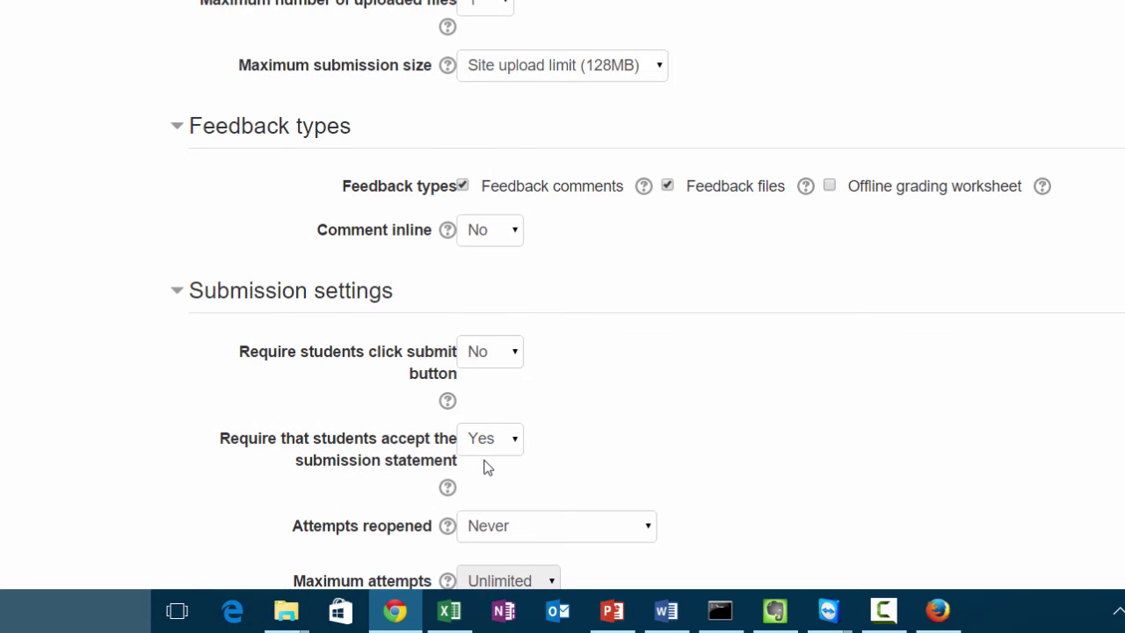
pyautogui.scroll(-1, 485, 465)
pyautogui.scroll(-1, 562, 470)
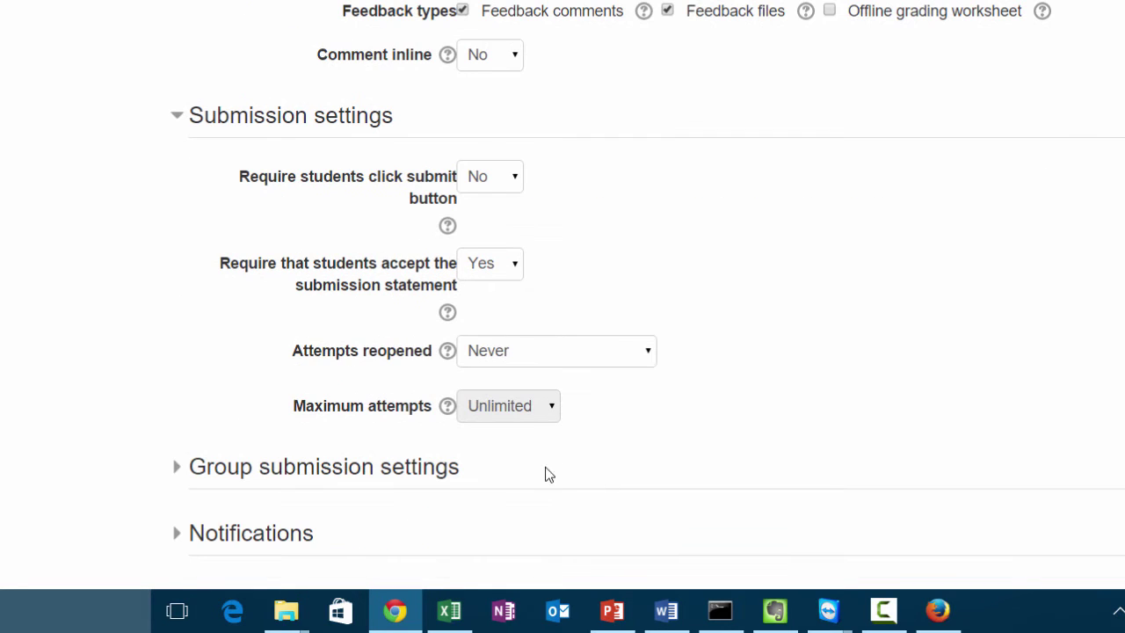
pyautogui.click(177, 472)
pyautogui.scroll(-2, 615, 483)
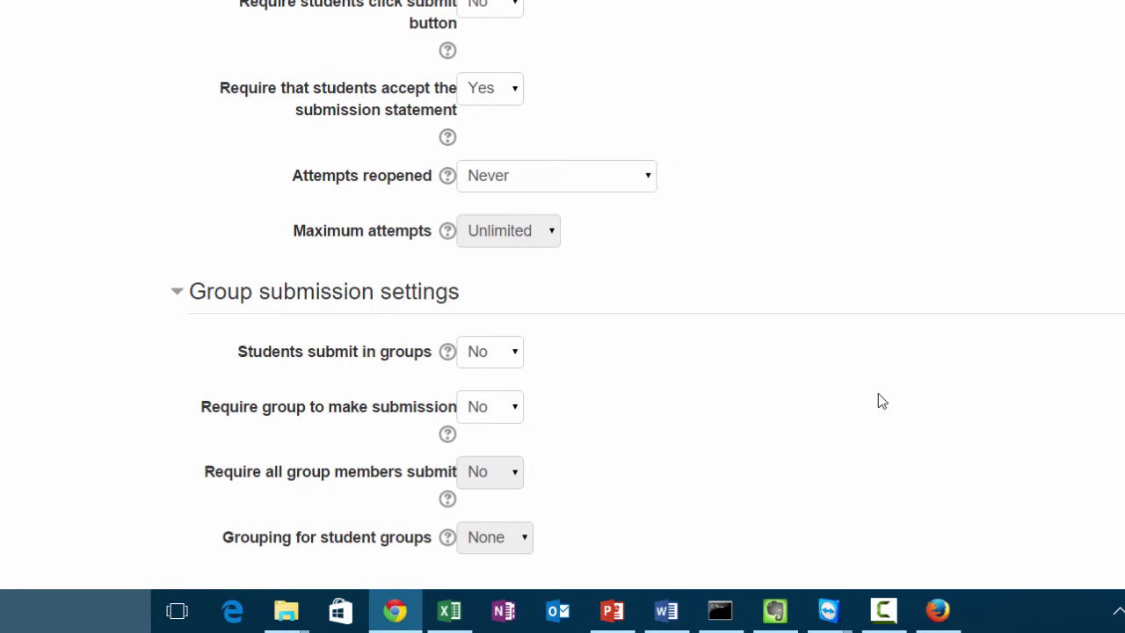
pyautogui.scroll(-1, 818, 430)
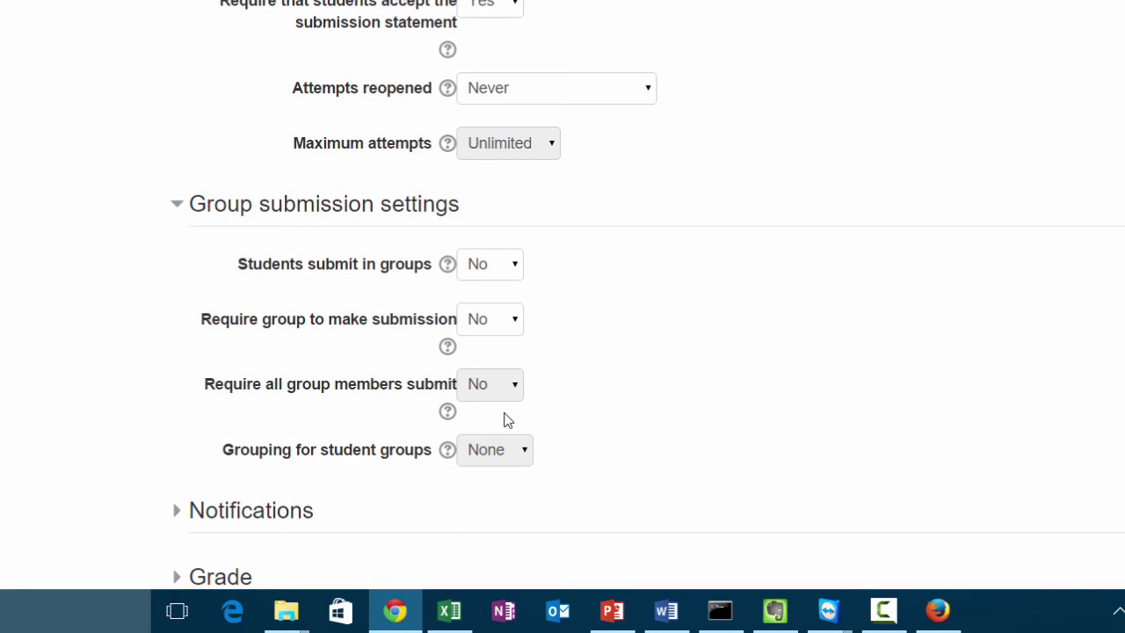
pyautogui.scroll(-1, 537, 422)
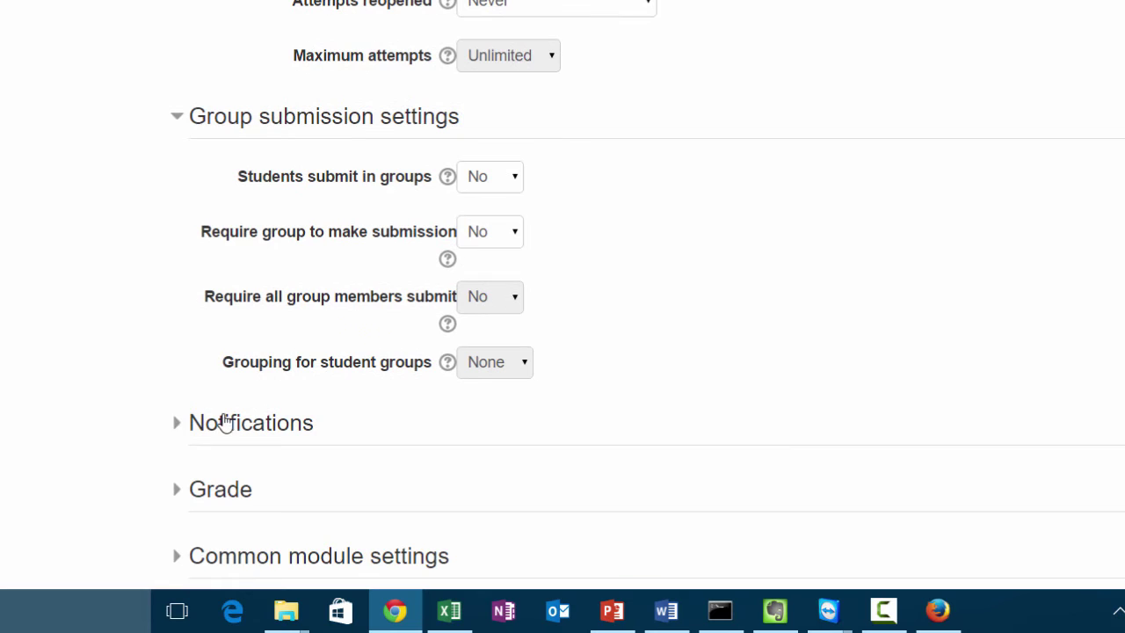
# Step: Expand Notifications and scroll through the form down to the Save and Cancel buttons
pyautogui.click(178, 428)
pyautogui.scroll(-1, 646, 449)
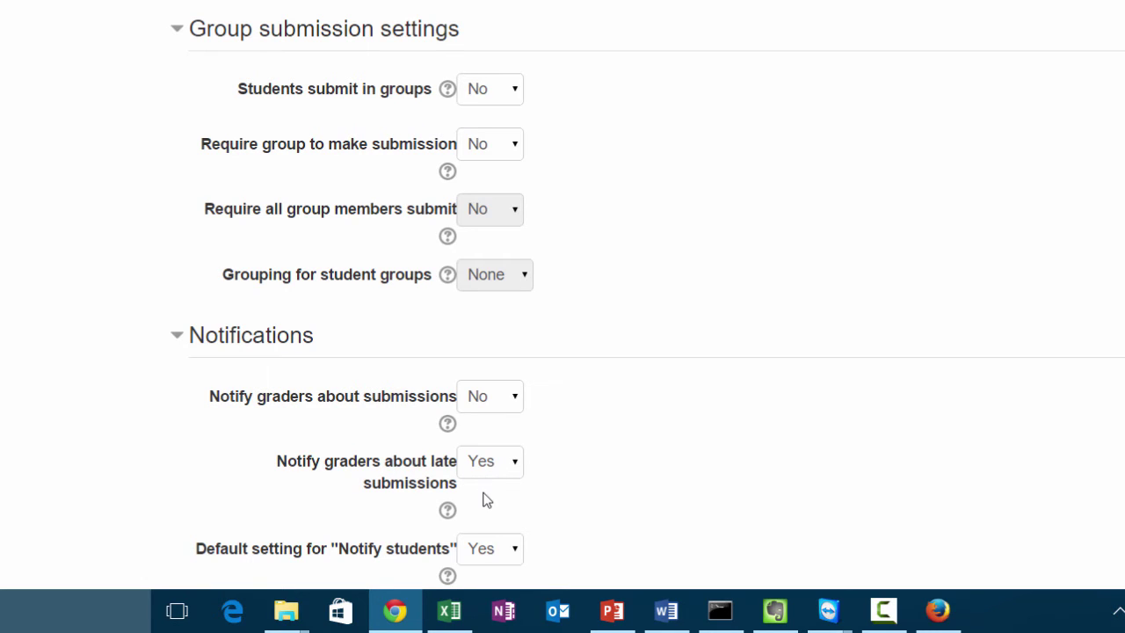
pyautogui.scroll(5, 683, 401)
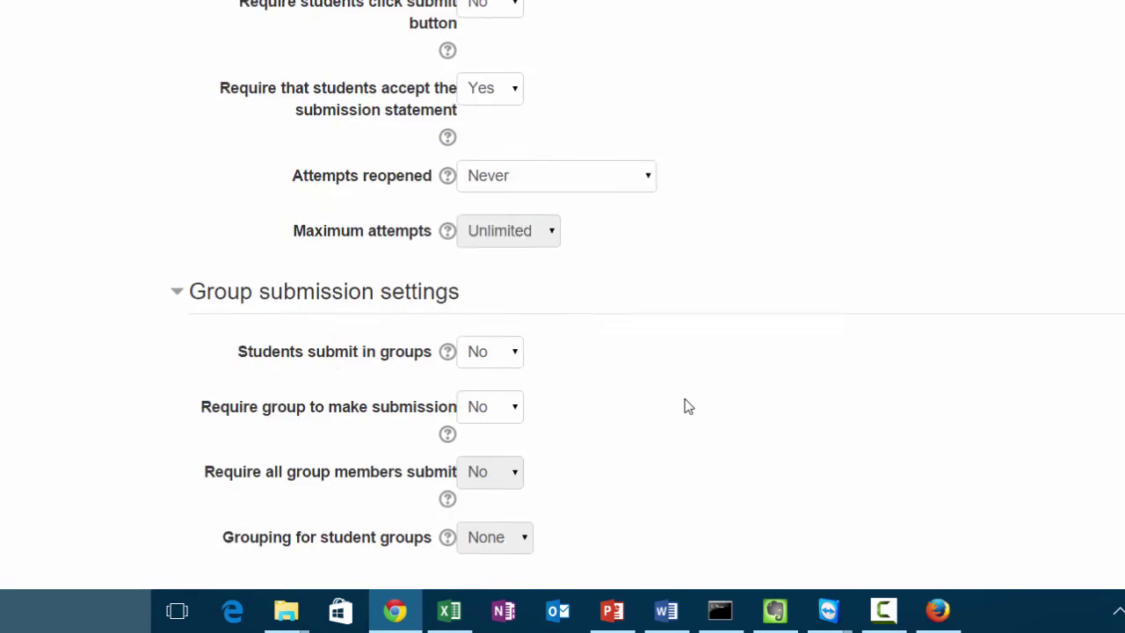
pyautogui.scroll(3, 615, 193)
pyautogui.scroll(3, 764, 51)
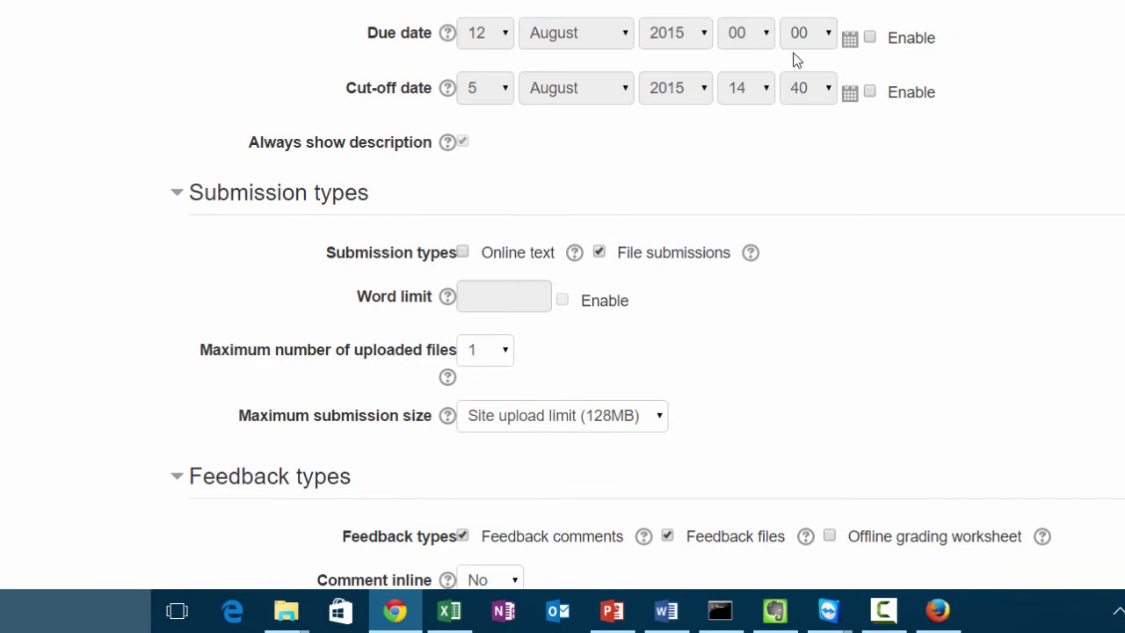
pyautogui.scroll(-3, 735, 348)
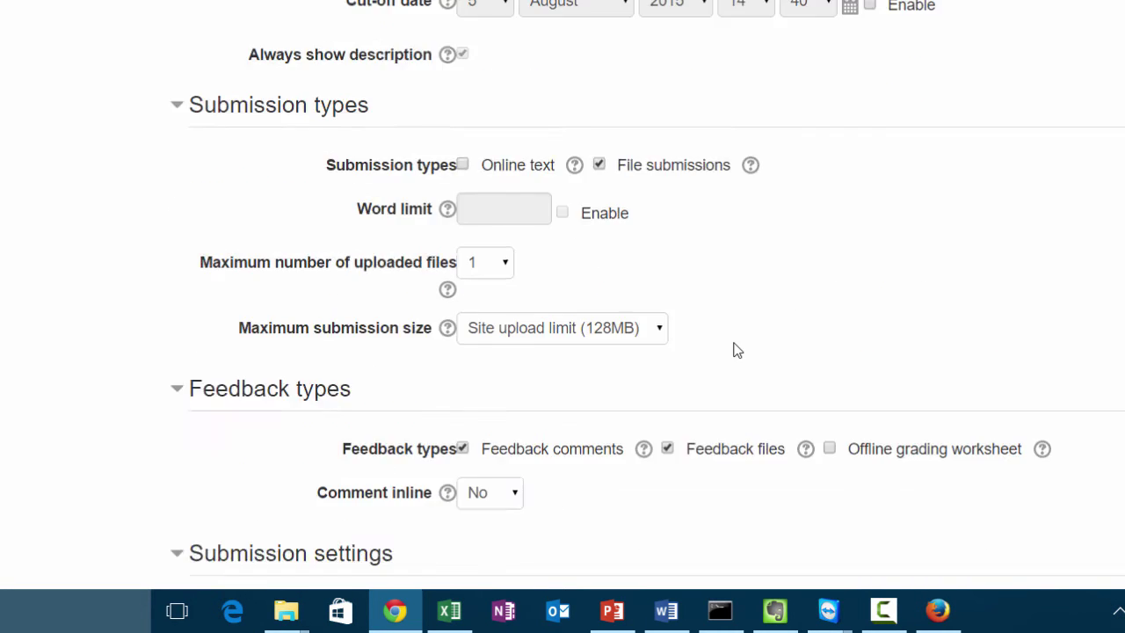
pyautogui.scroll(-4, 694, 365)
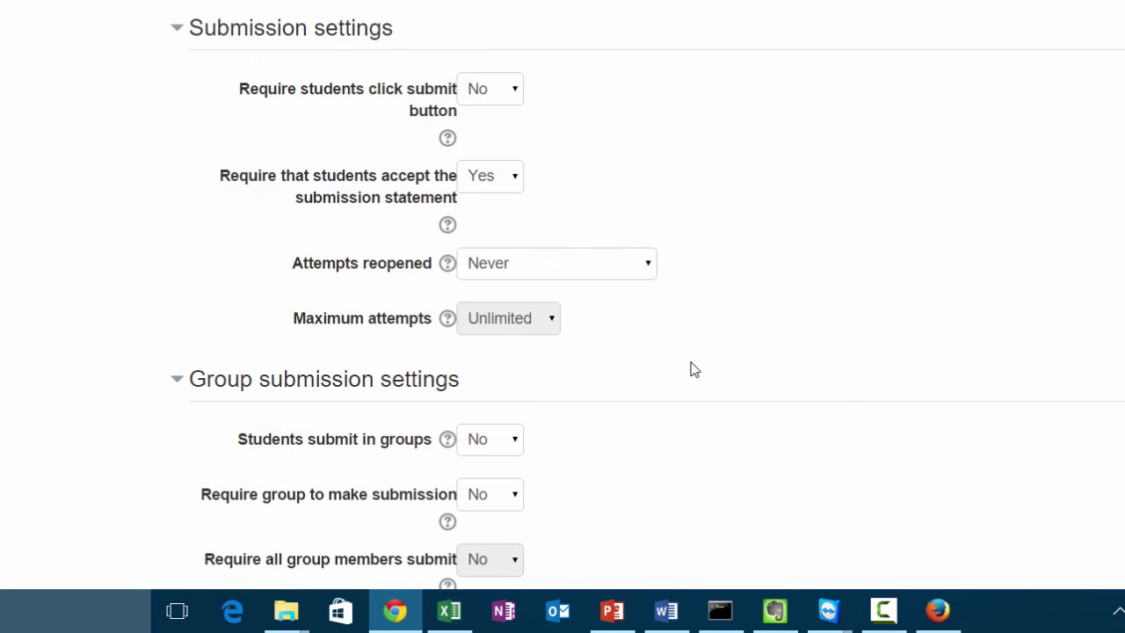
pyautogui.scroll(-5, 530, 480)
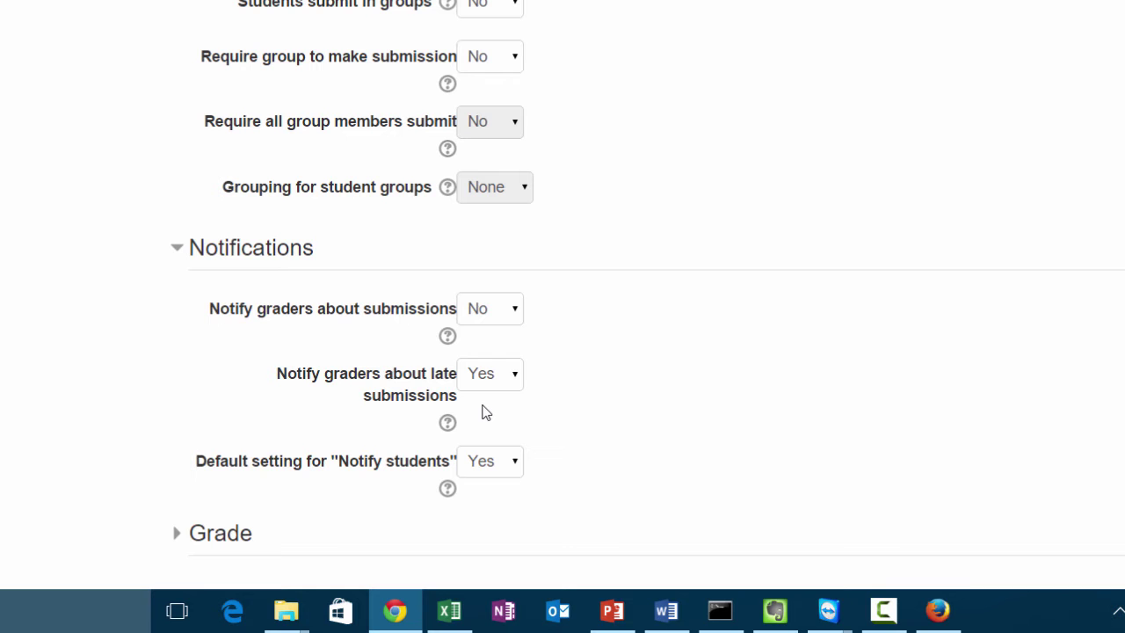
pyautogui.scroll(-3, 937, 431)
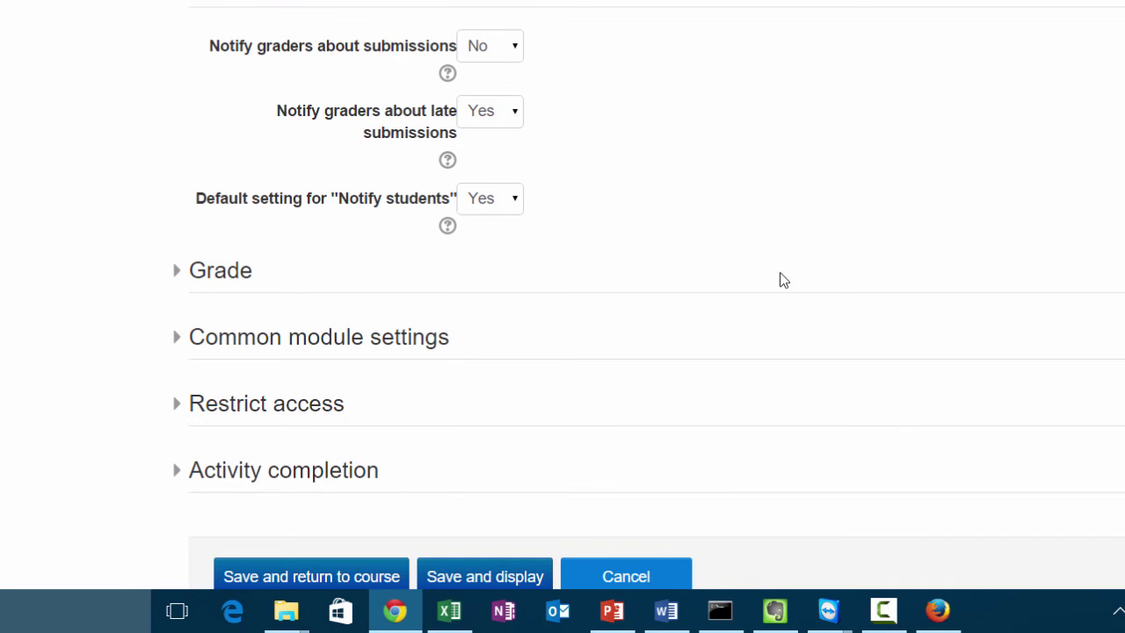
# Step: Expand Grade and keep Point type, 100 maximum points and Simple direct grading
pyautogui.click(178, 289)
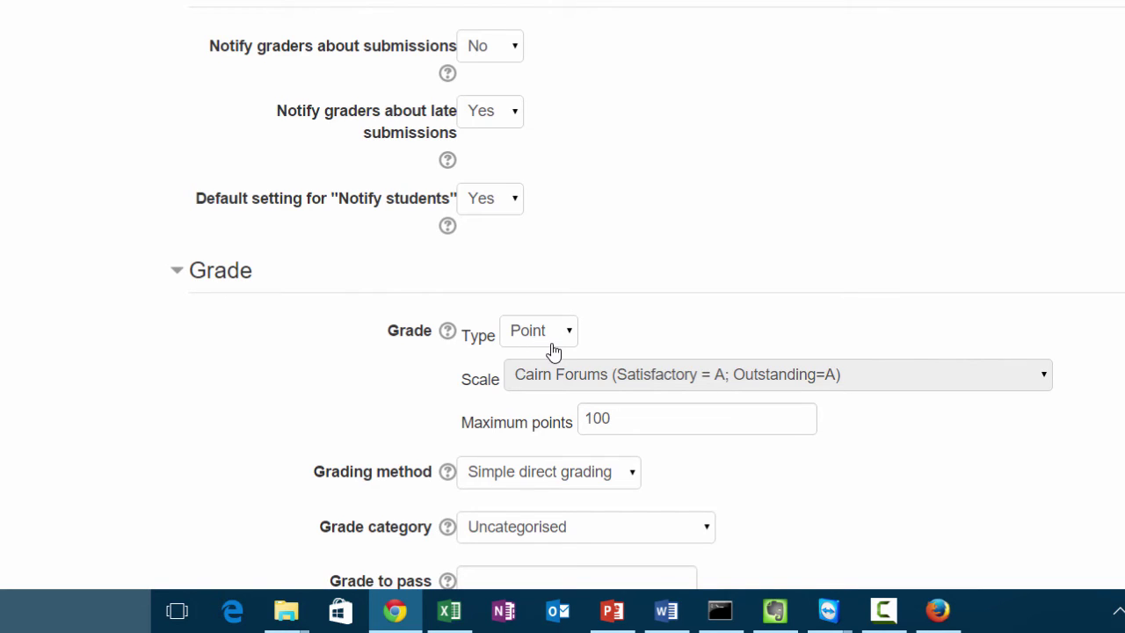
pyautogui.click(619, 423)
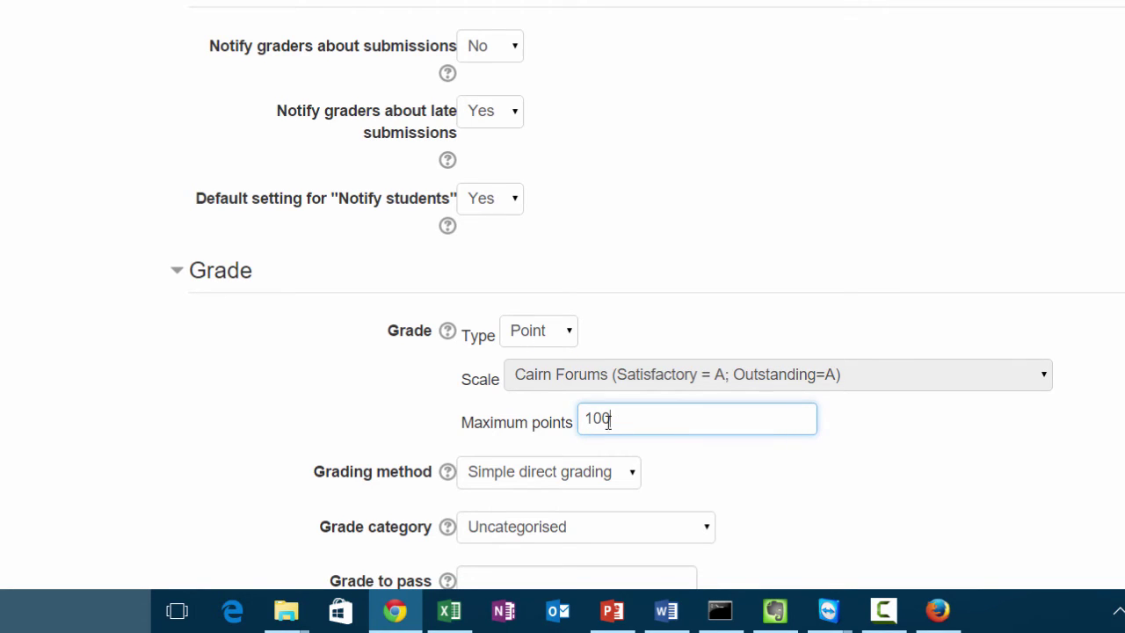
pyautogui.moveTo(608, 422); pyautogui.dragTo(580, 413)
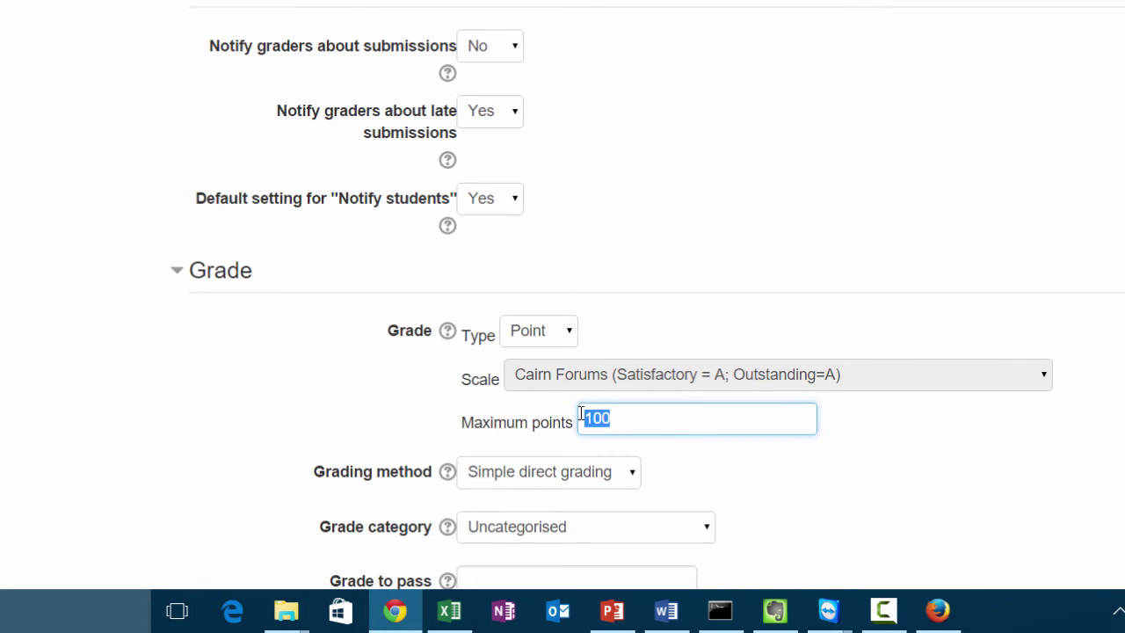
pyautogui.click(572, 341)
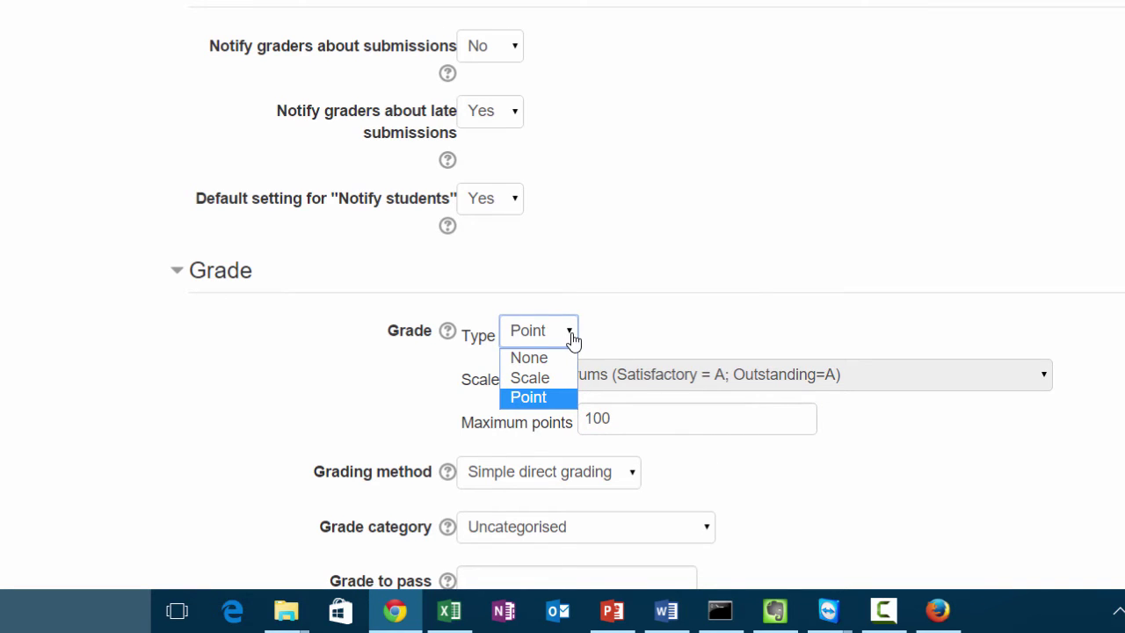
pyautogui.click(760, 296)
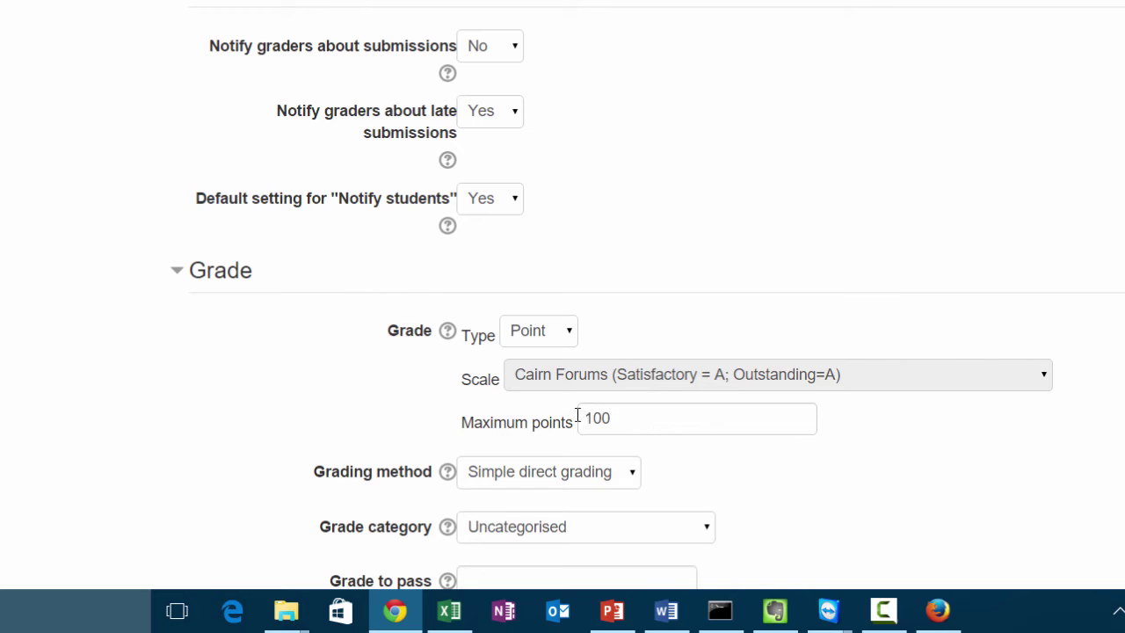
pyautogui.doubleClick(621, 423)
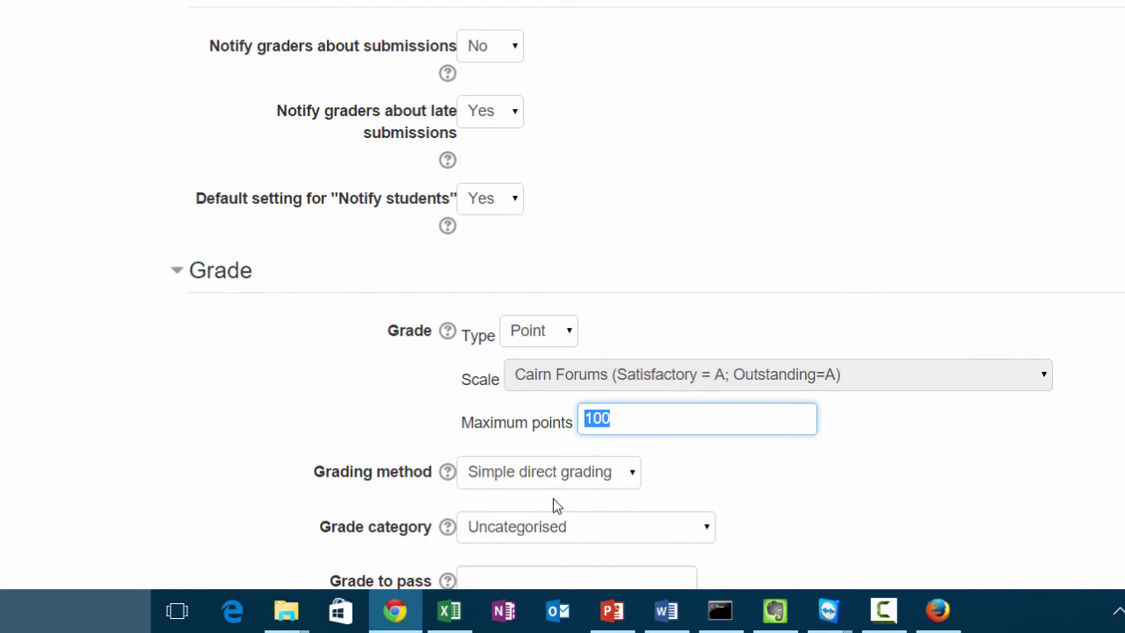
pyautogui.click(568, 474)
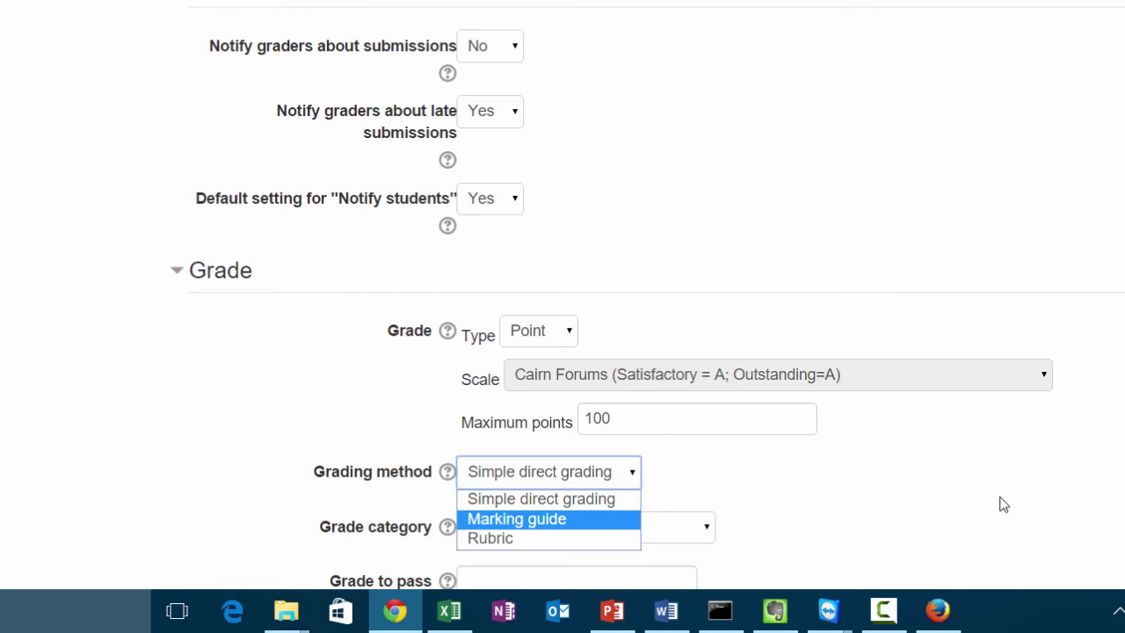
pyautogui.click(1030, 283)
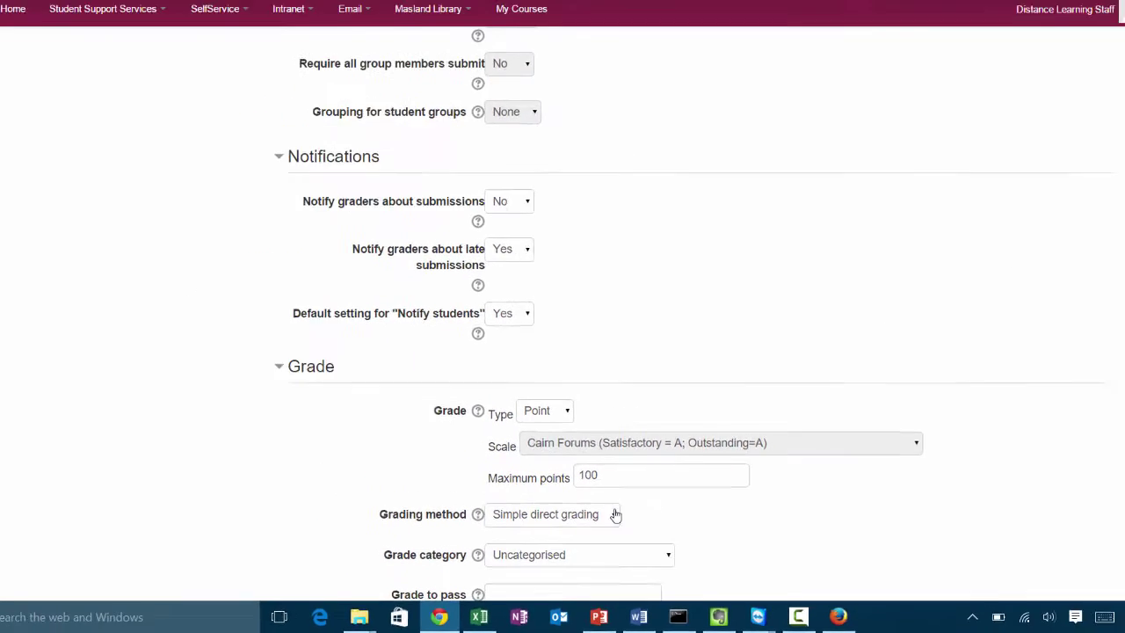
pyautogui.scroll(1, 536, 413)
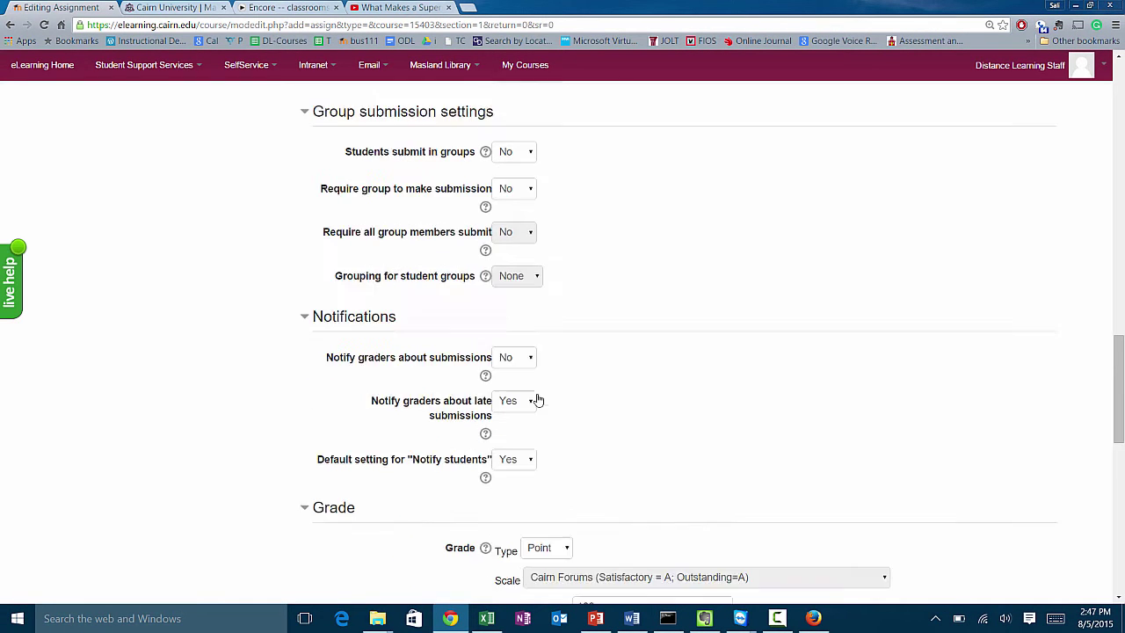
pyautogui.scroll(14, 538, 400)
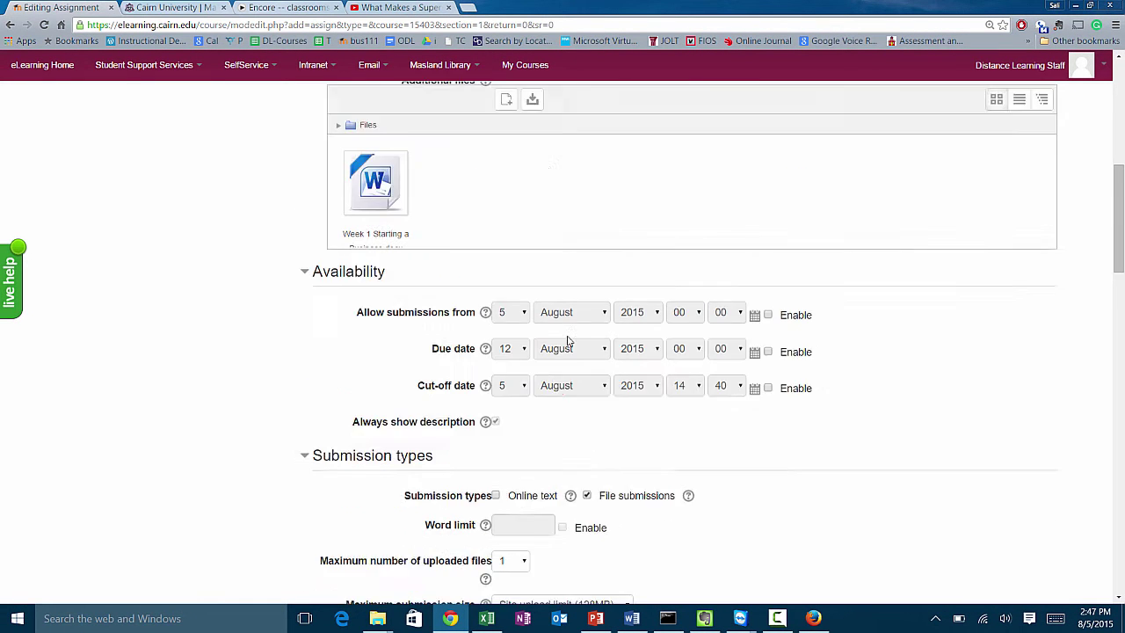
pyautogui.scroll(-5, 502, 397)
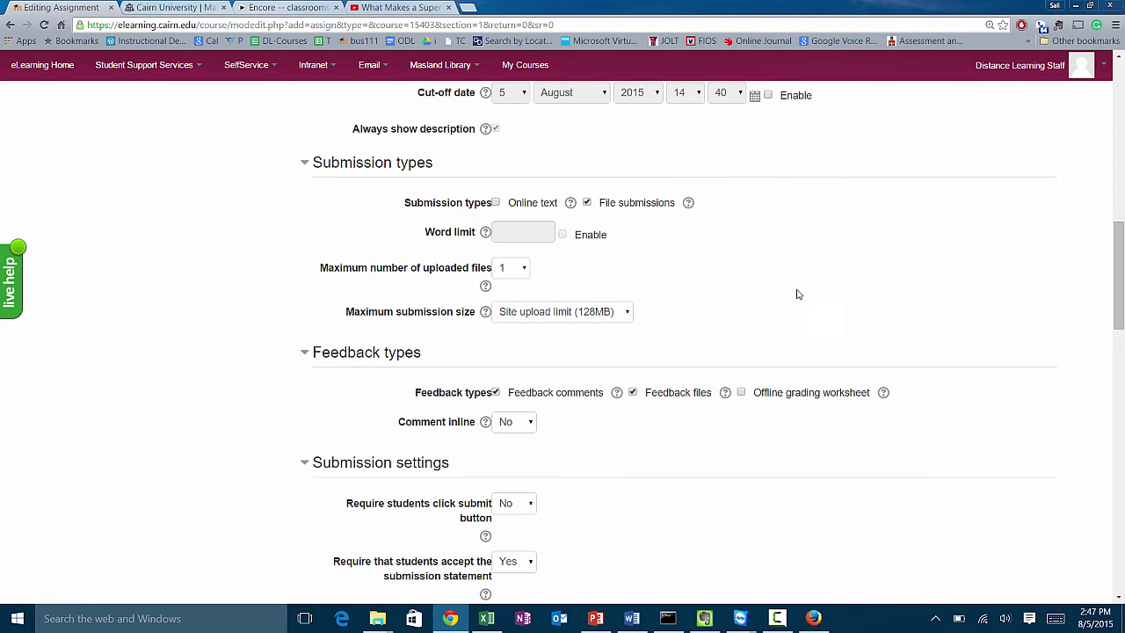
pyautogui.scroll(-2, 771, 306)
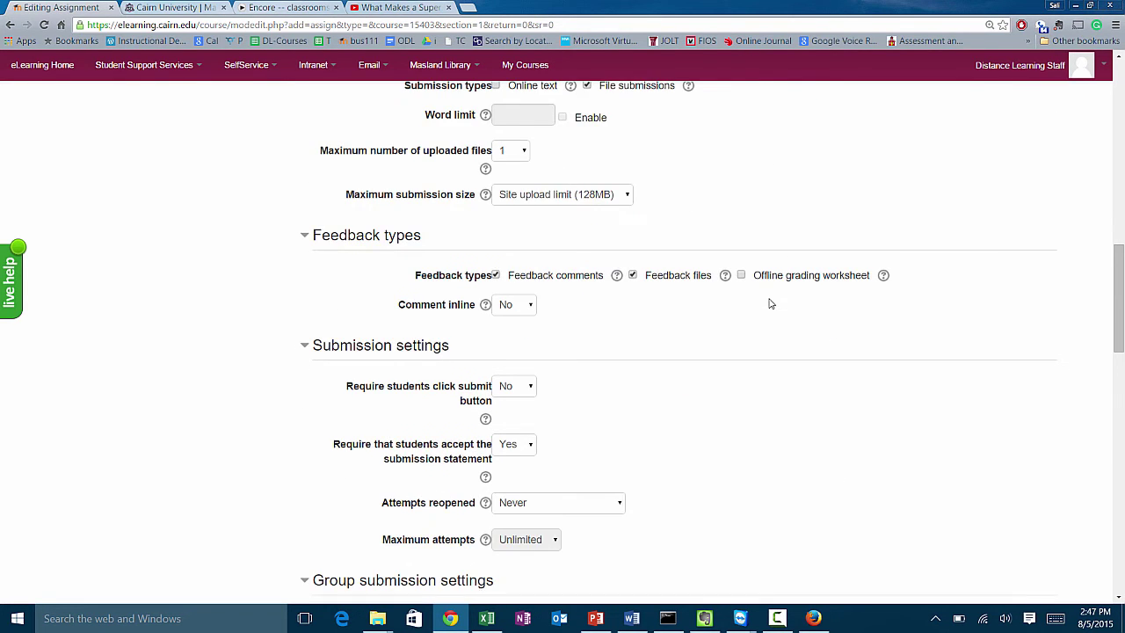
pyautogui.scroll(-6, 770, 313)
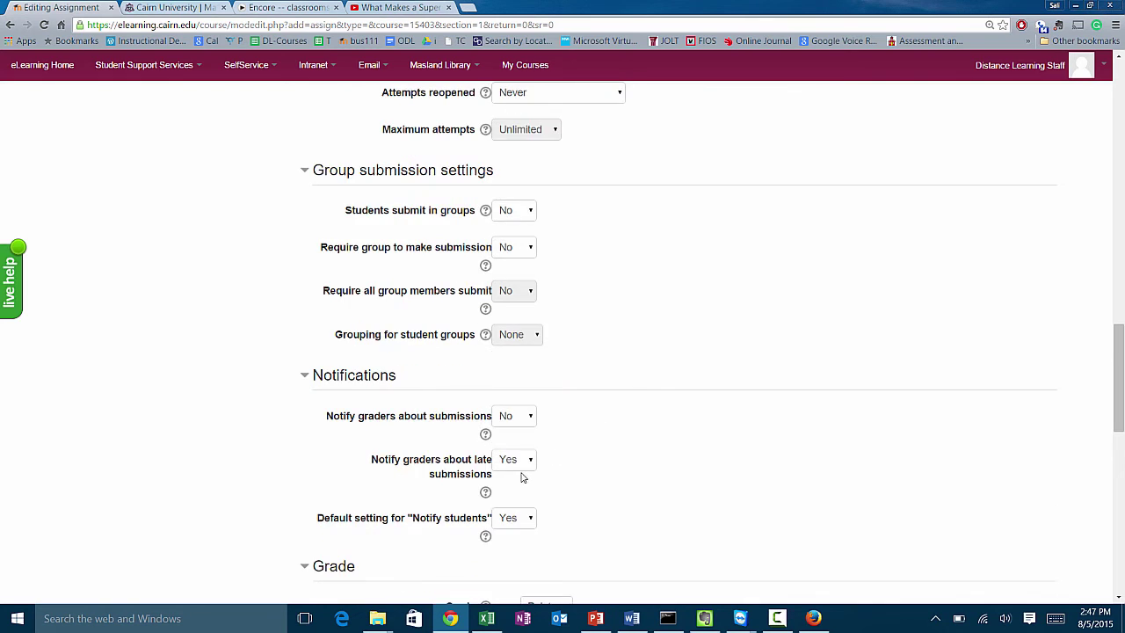
pyautogui.click(565, 499)
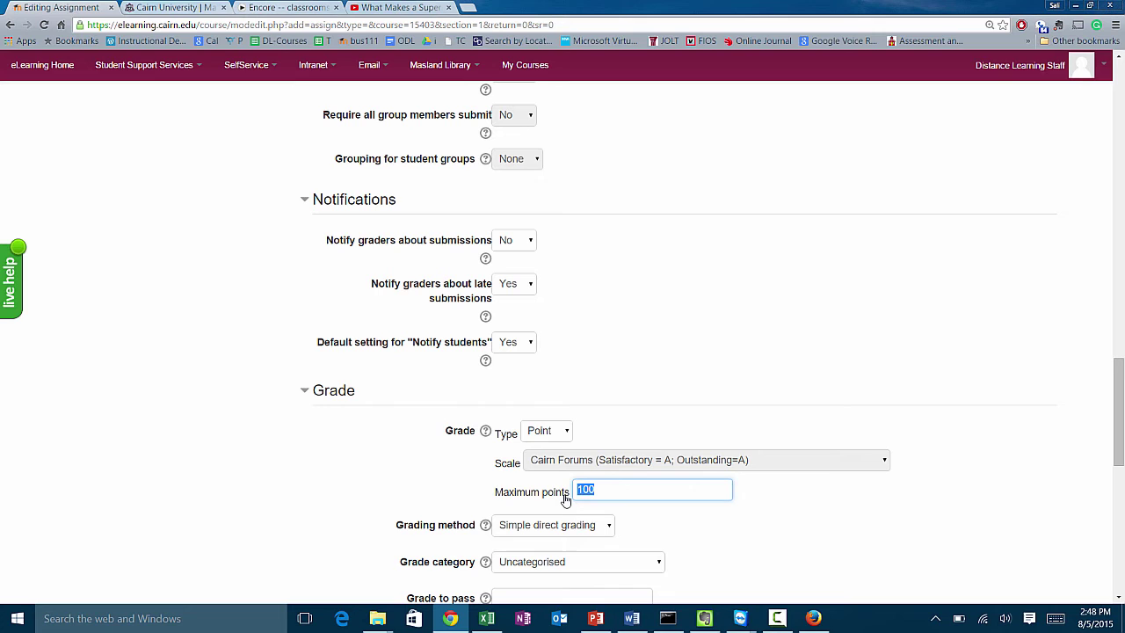
# Step: Replace the maximum grade points with 20
pyautogui.click(604, 492)
pyautogui.click(547, 494)
pyautogui.write('2')
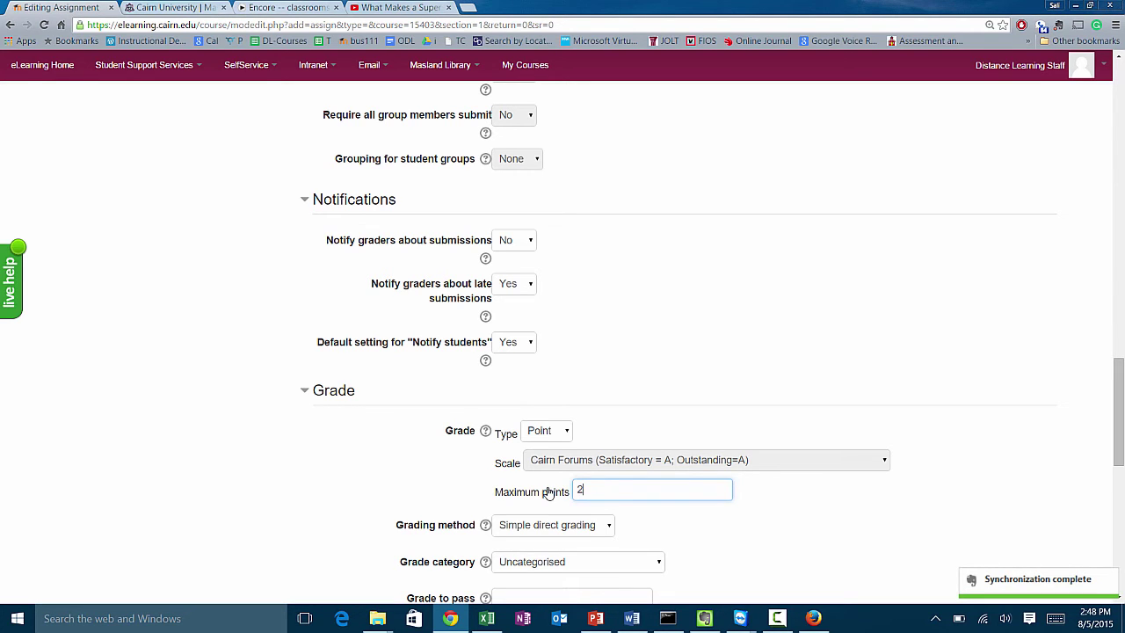
pyautogui.write('0')
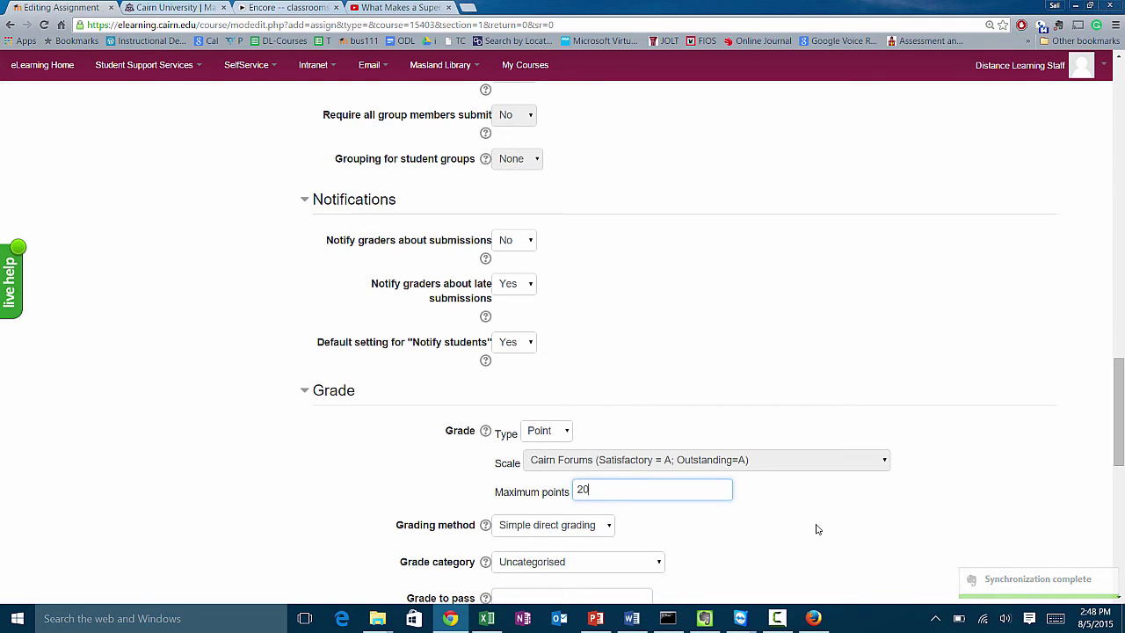
# Step: Choose Homework Assignments as the assignment's grade category
pyautogui.scroll(-1, 764, 543)
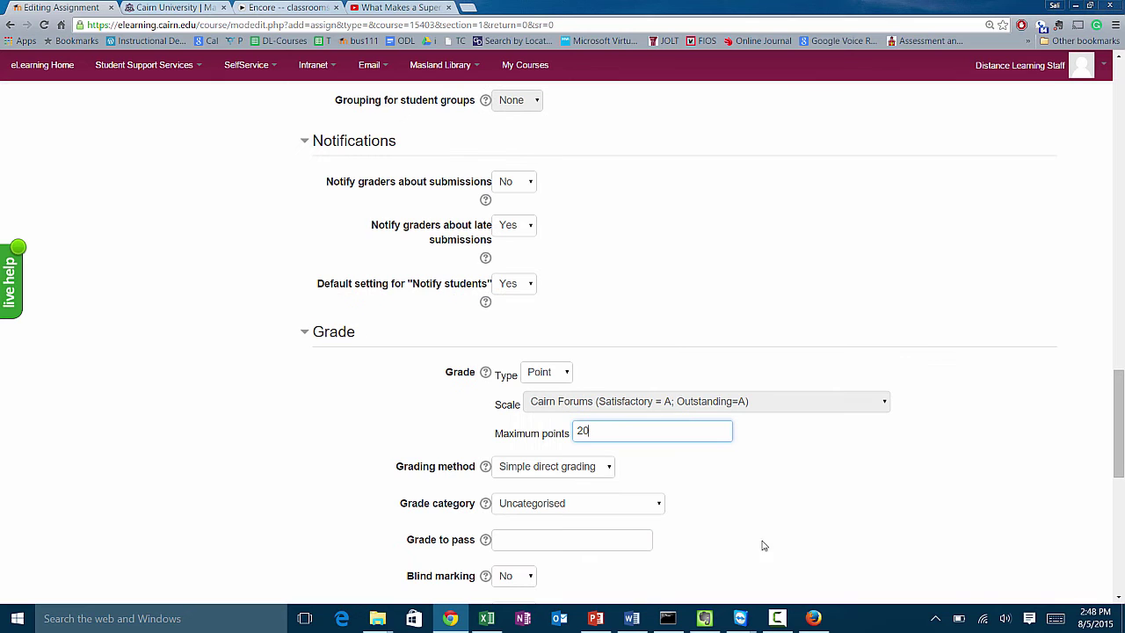
pyautogui.scroll(-1, 589, 499)
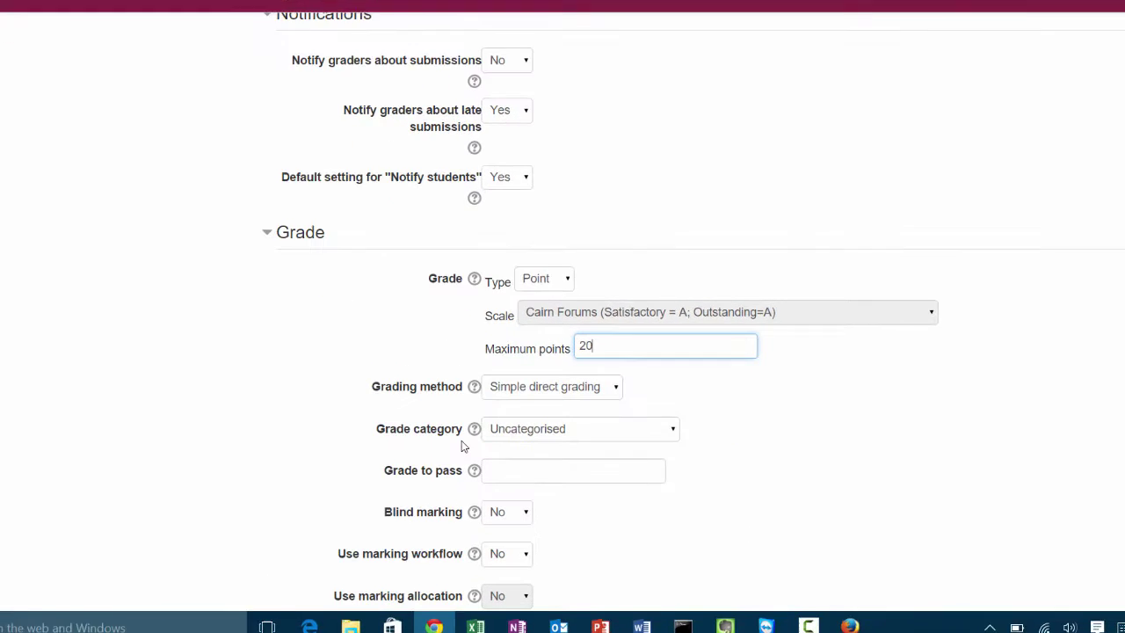
pyautogui.click(670, 434)
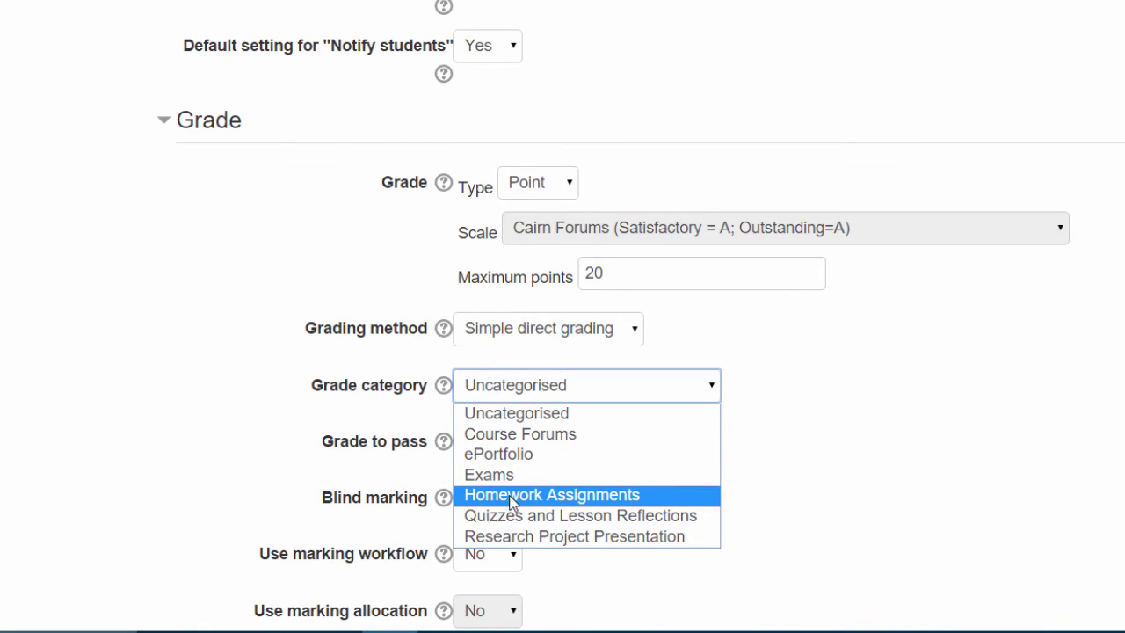
pyautogui.click(512, 498)
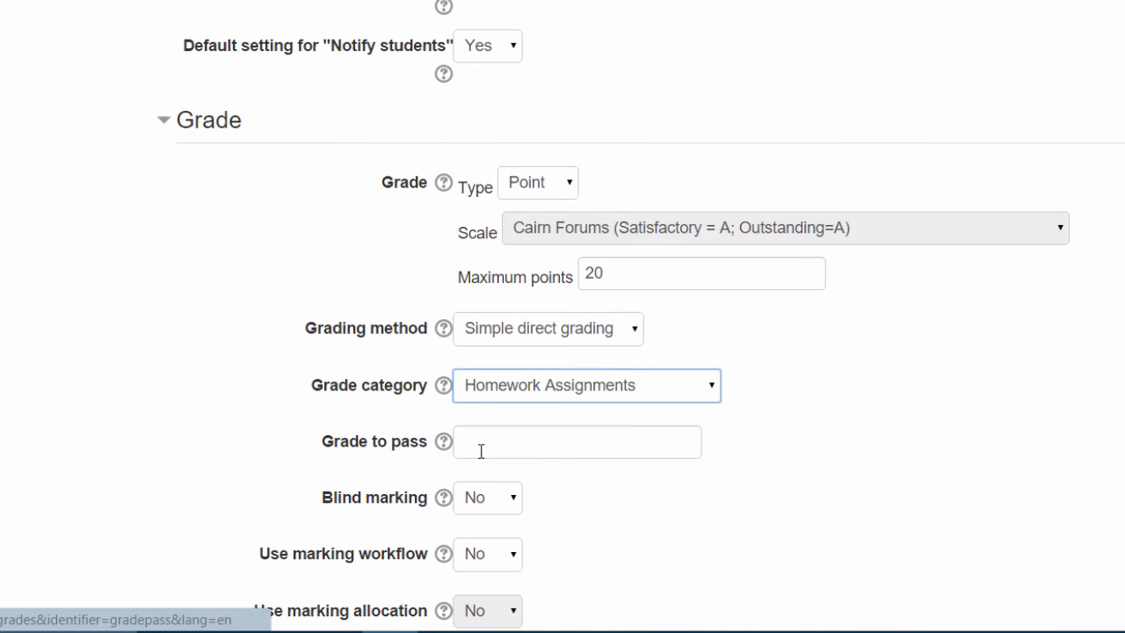
# Step: Expand the Restrict access and Activity completion sections of the assignment form
pyautogui.scroll(-1, 627, 548)
pyautogui.scroll(-1, 572, 542)
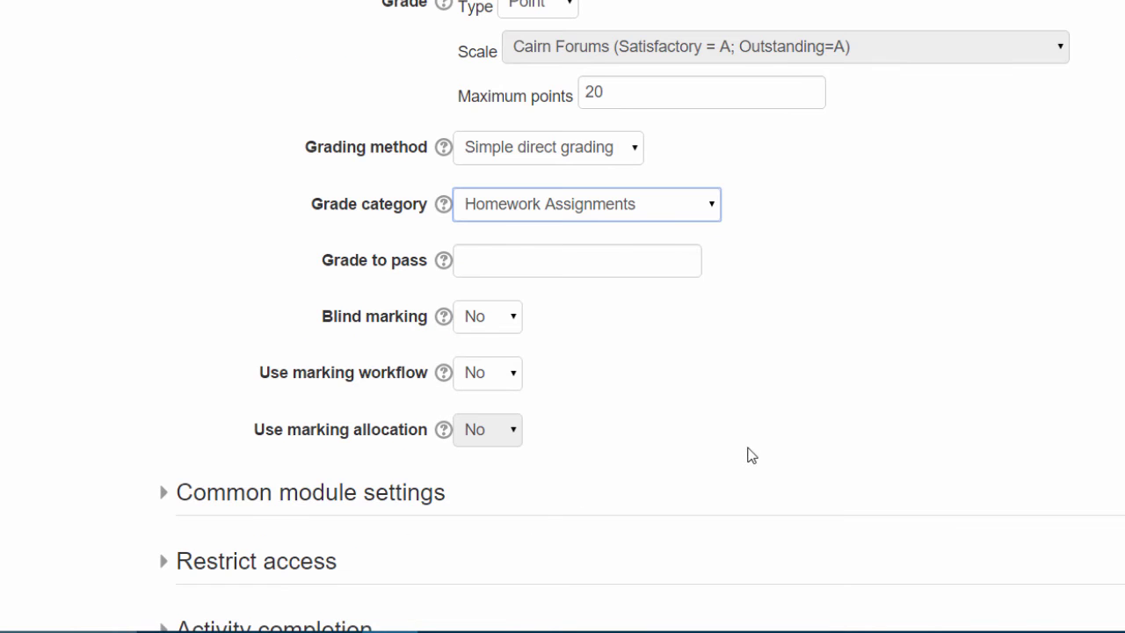
pyautogui.scroll(-1, 748, 454)
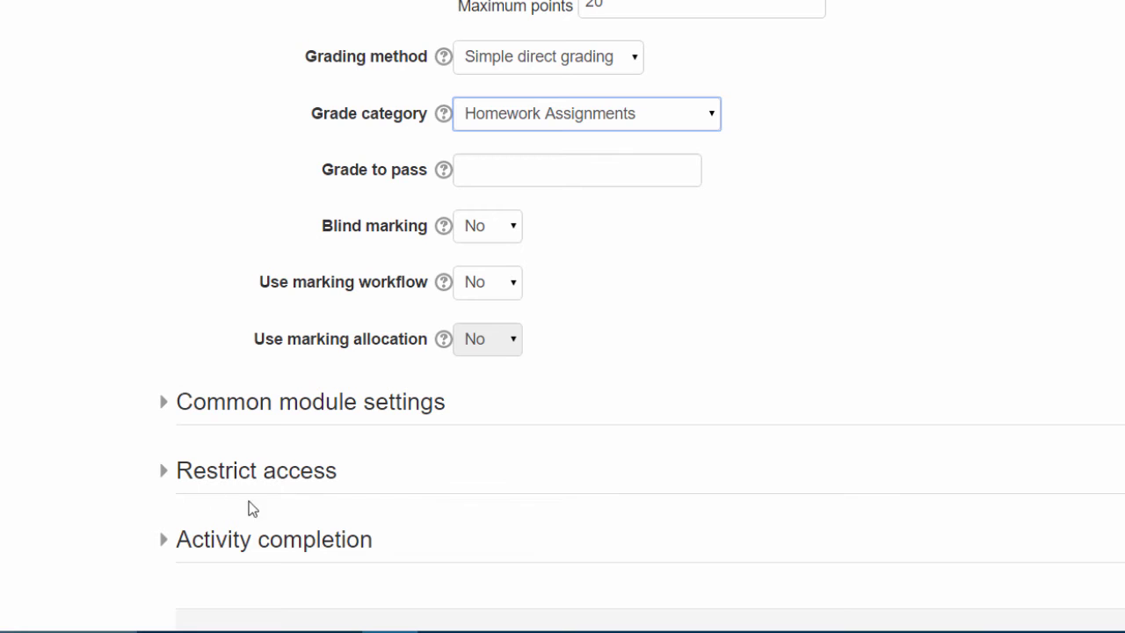
pyautogui.click(201, 480)
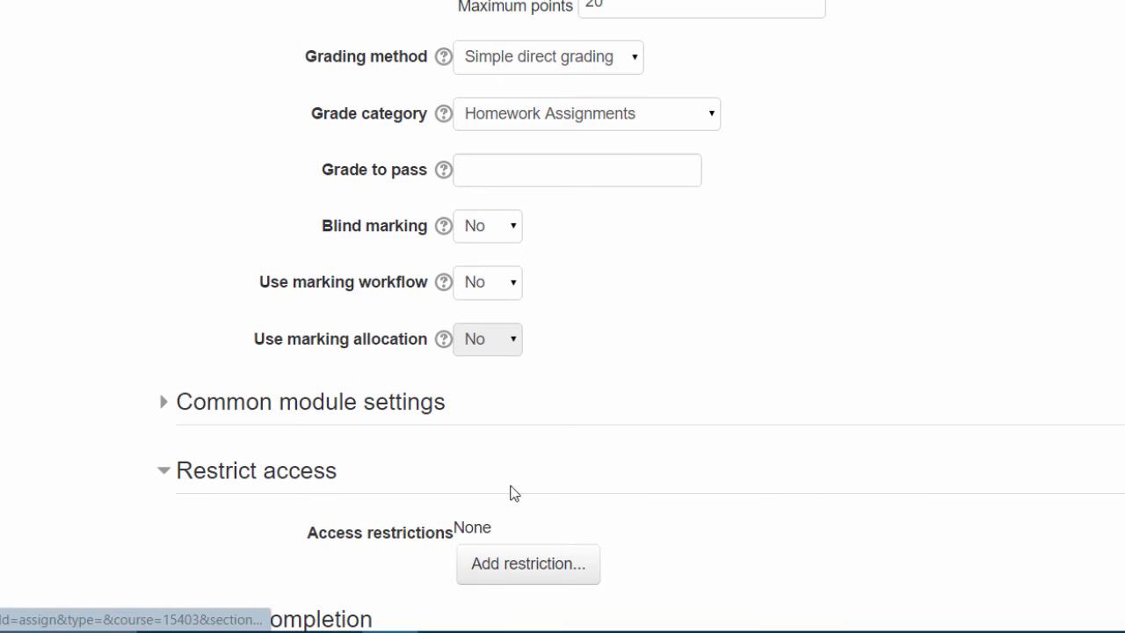
pyautogui.scroll(-2, 474, 488)
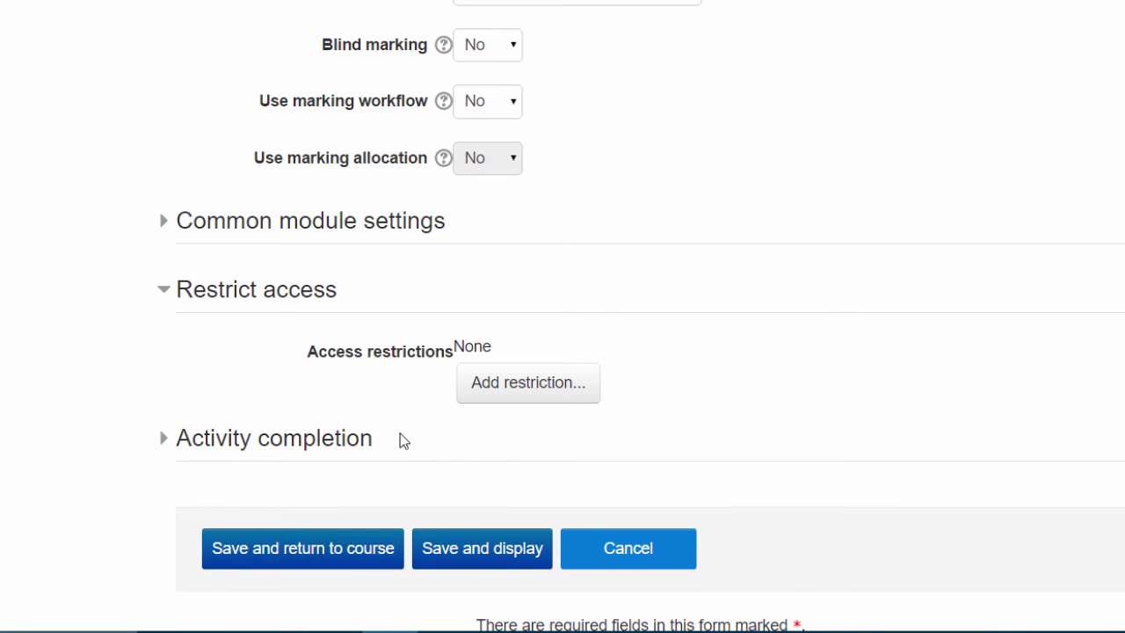
pyautogui.scroll(-1, 400, 433)
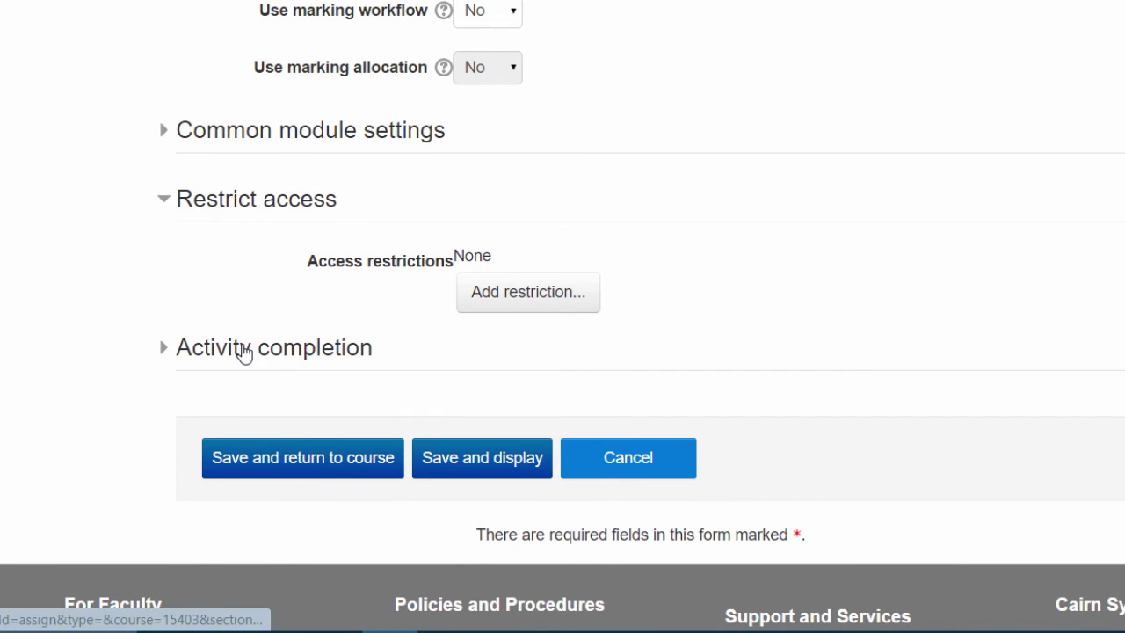
pyautogui.click(244, 351)
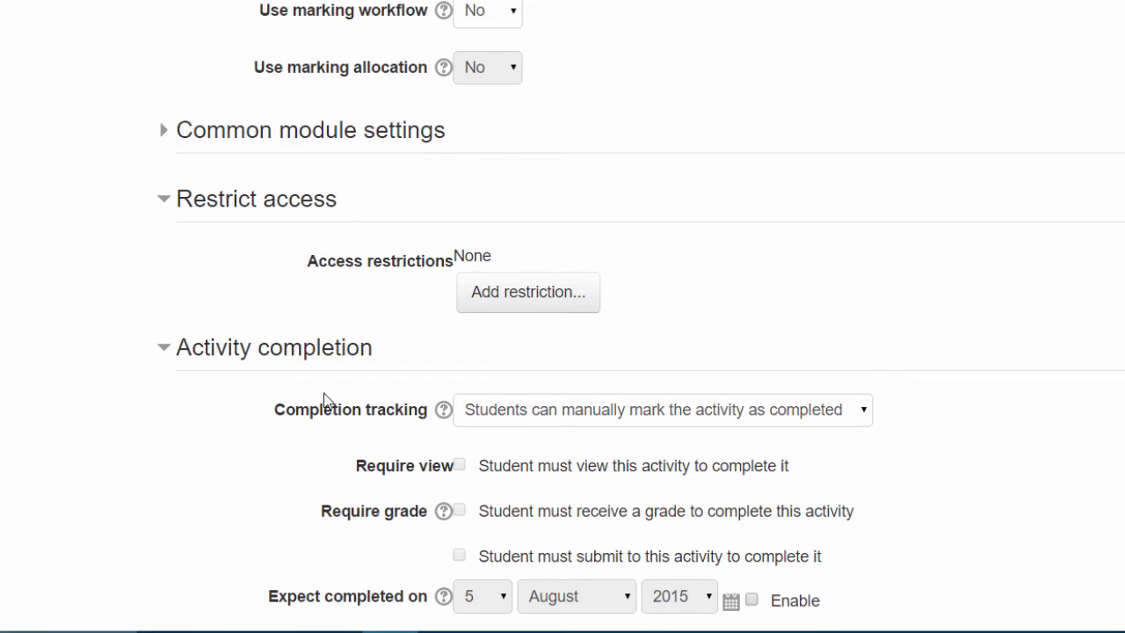
# Step: Set completion tracking to 'Show activity as complete when conditions are met', requiring view and submission
pyautogui.click(637, 427)
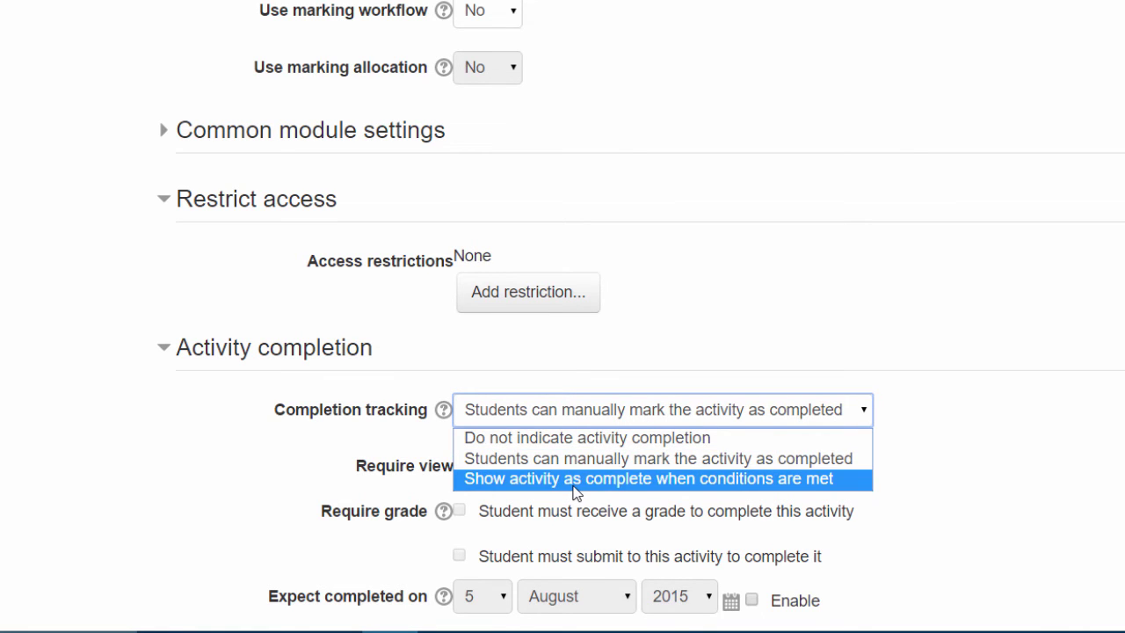
pyautogui.click(573, 486)
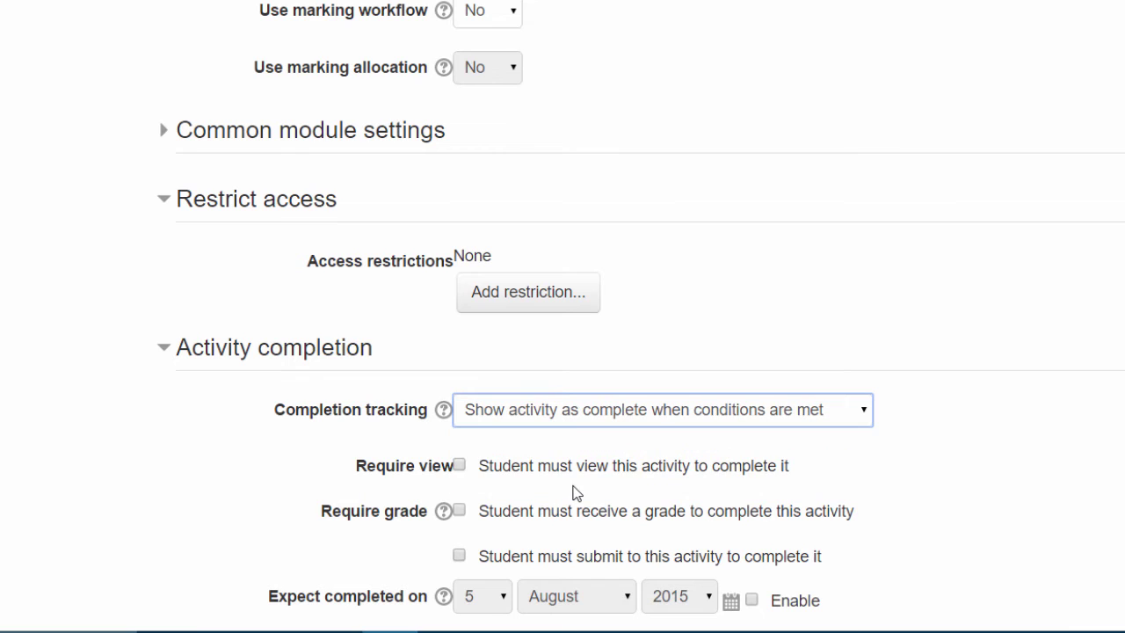
pyautogui.click(459, 465)
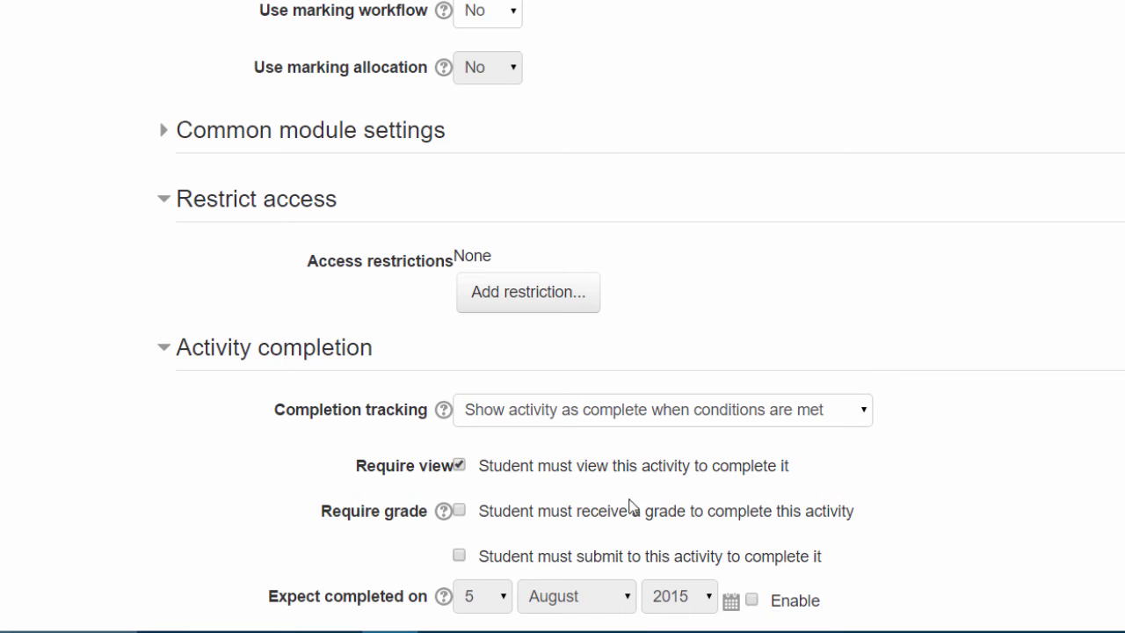
pyautogui.scroll(-1, 700, 538)
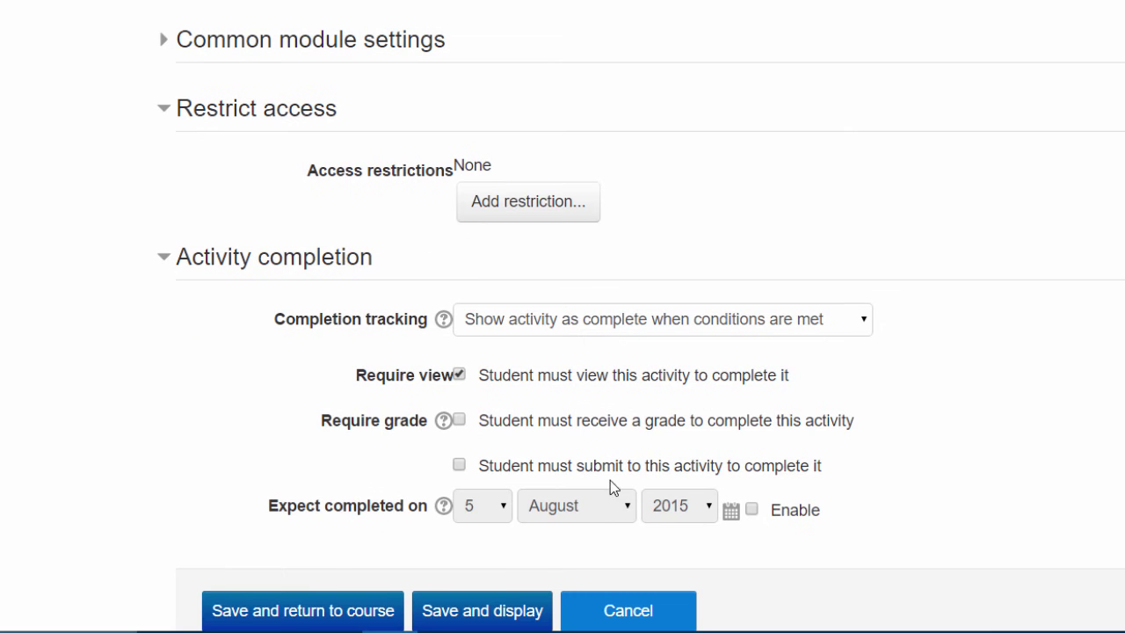
pyautogui.click(458, 422)
pyautogui.click(459, 465)
pyautogui.scroll(-1, 470, 474)
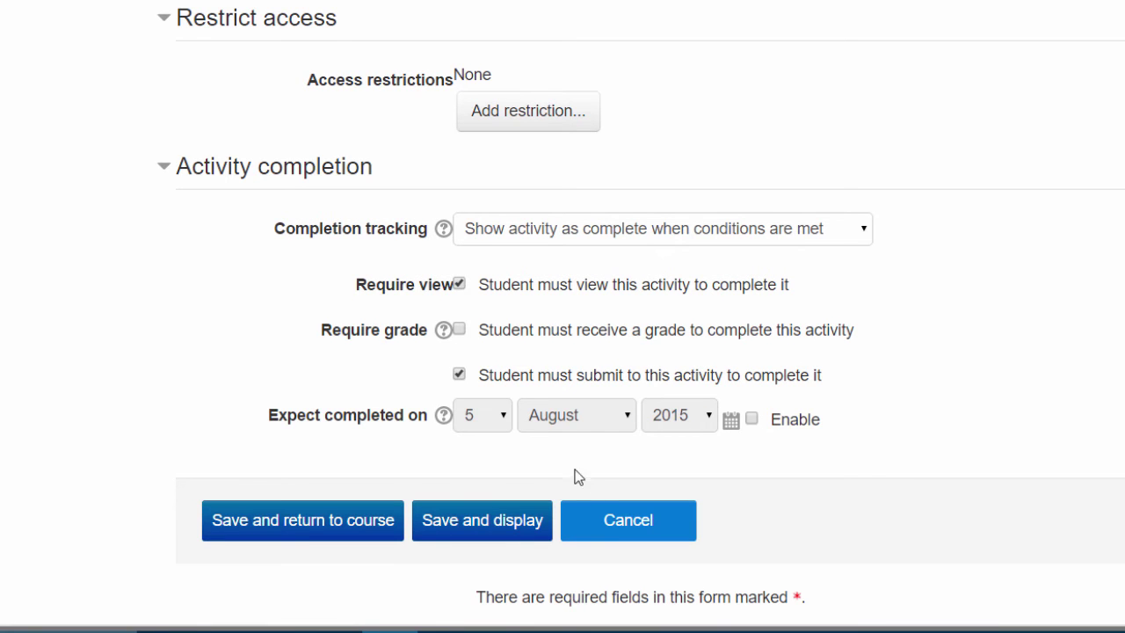
# Step: Save the assignment and review its page: 4 participants, 0 submissions, attached Week 1 document
pyautogui.click(328, 530)
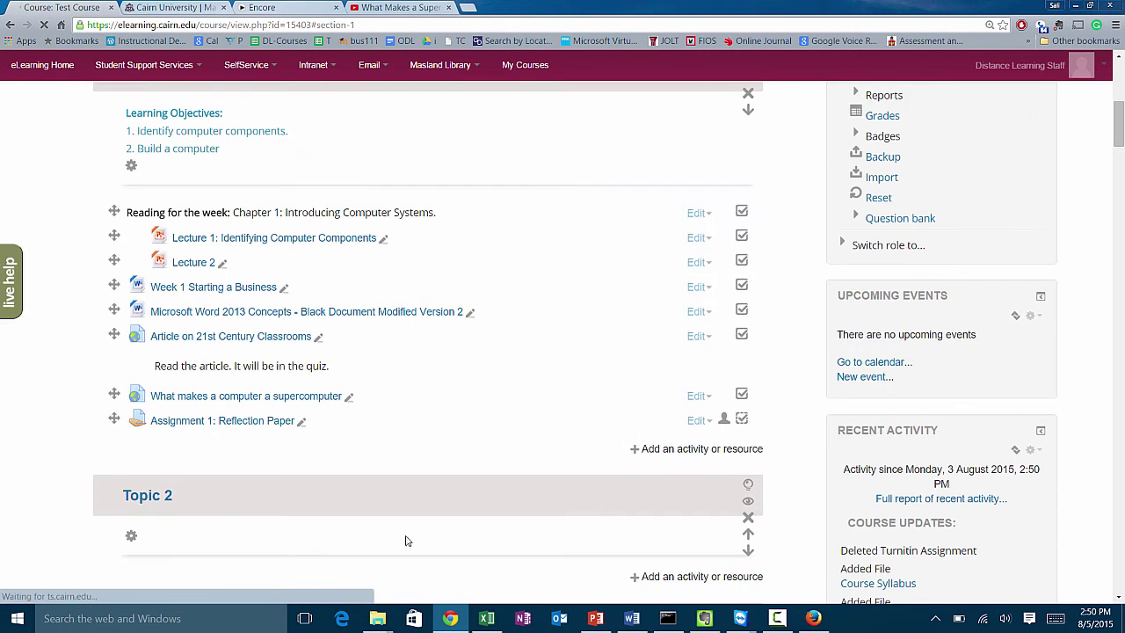
pyautogui.click(217, 423)
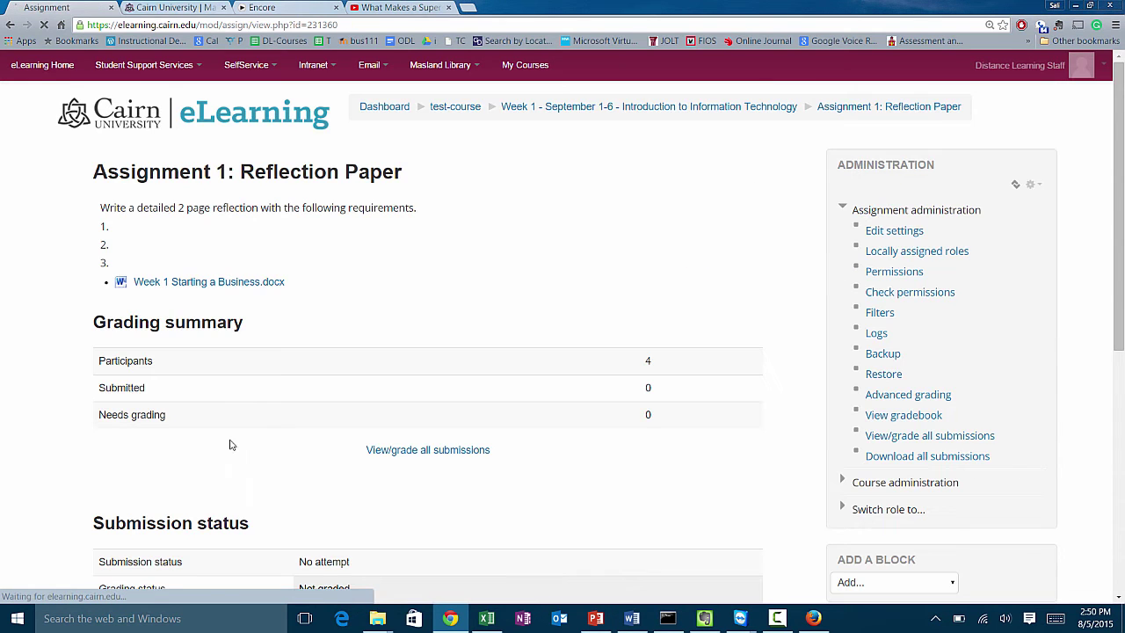
pyautogui.scroll(-1, 165, 247)
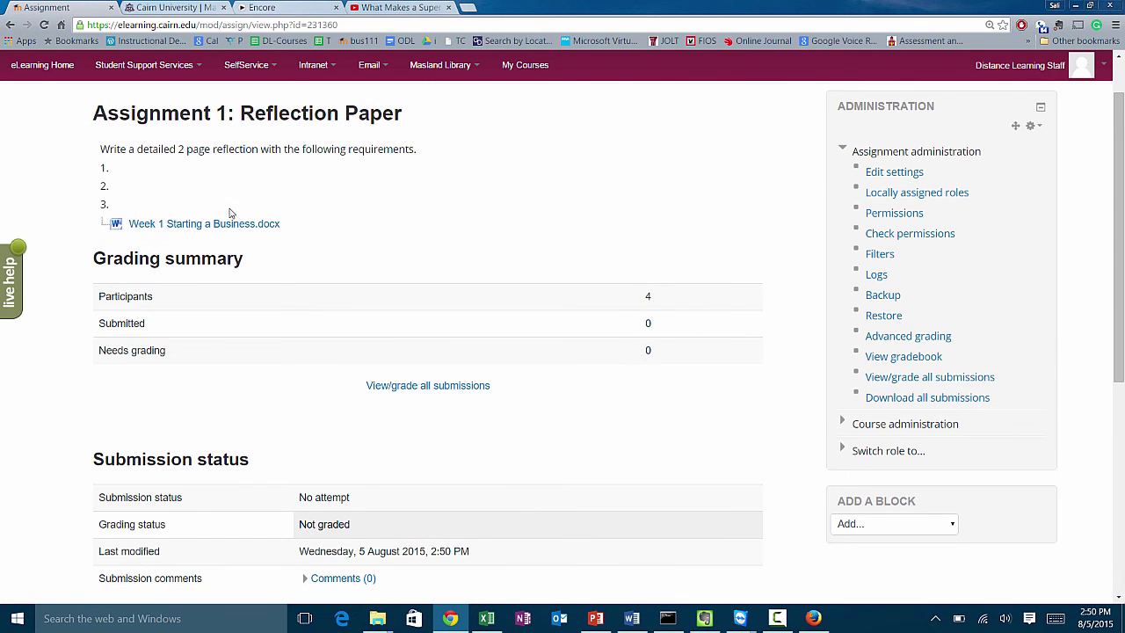
pyautogui.scroll(-1, 228, 215)
pyautogui.scroll(2, 230, 212)
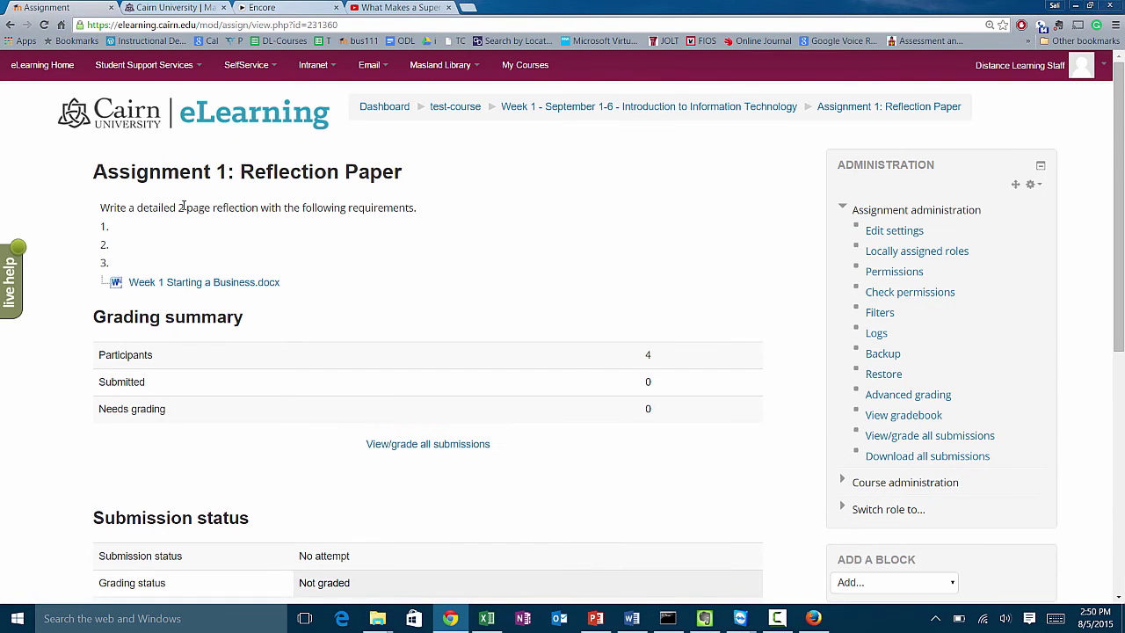
pyautogui.moveTo(129, 207); pyautogui.dragTo(314, 207)
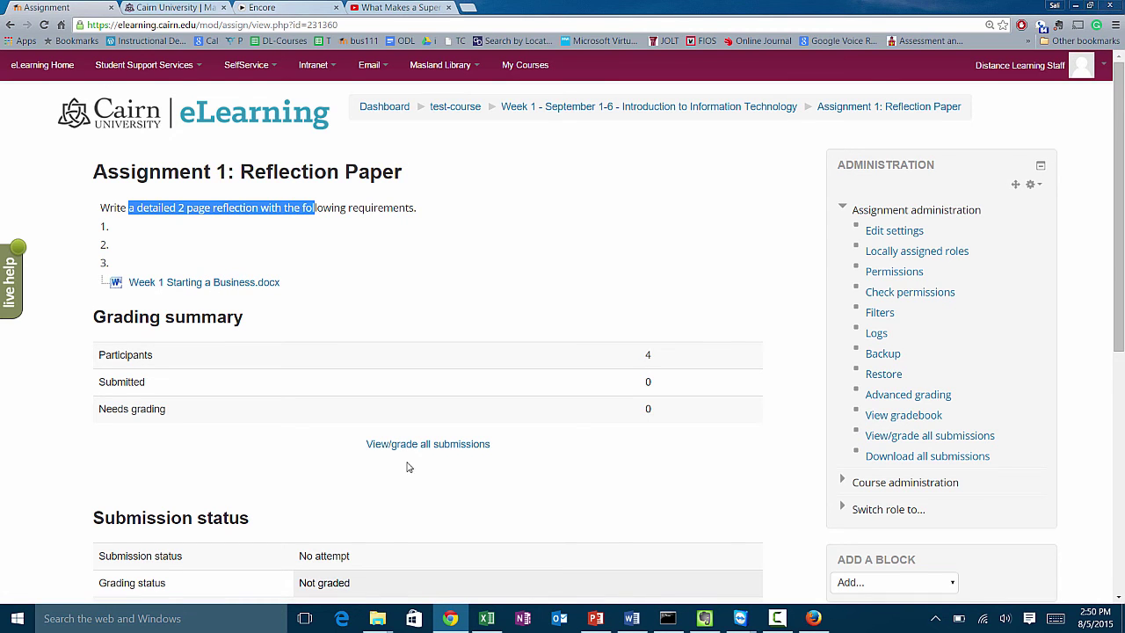
pyautogui.scroll(-4, 443, 458)
pyautogui.scroll(2, 387, 351)
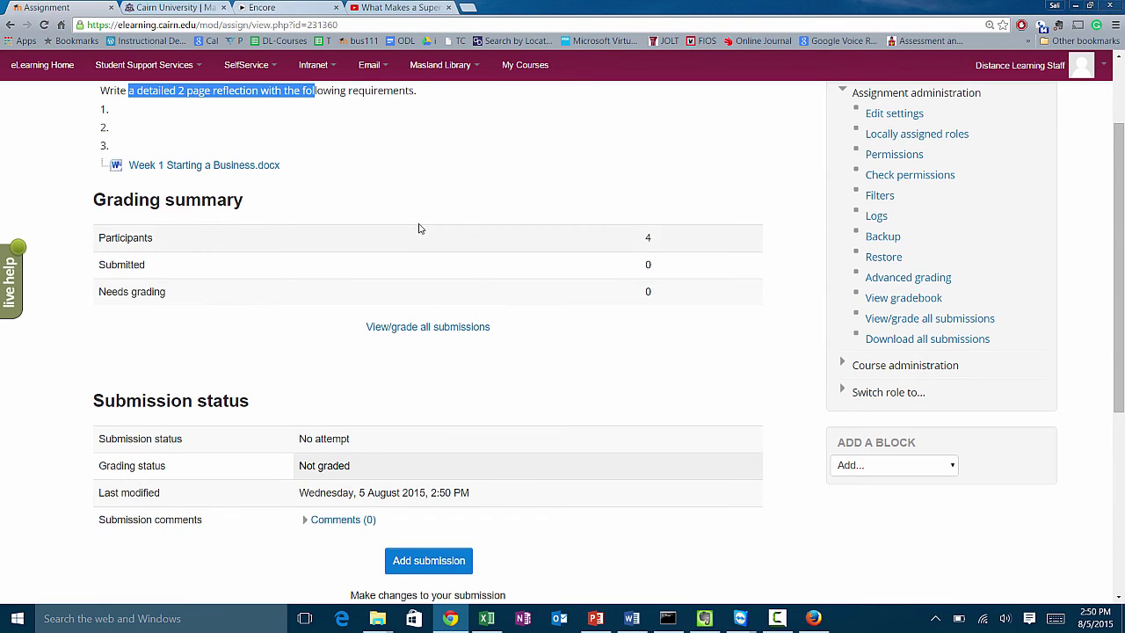
pyautogui.scroll(1, 413, 227)
pyautogui.scroll(-3, 355, 259)
pyautogui.scroll(4, 357, 263)
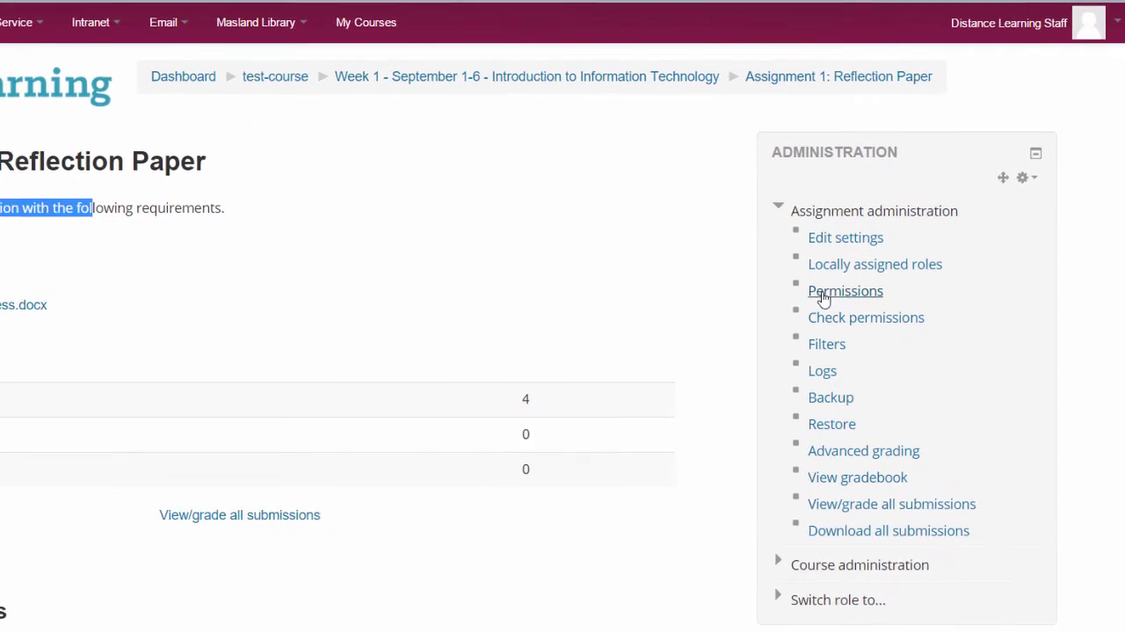
# Step: Open the gradebook's Categories and items setup, showing Exams at 30.0 and Homework Assignments at 10.0
pyautogui.click(795, 318)
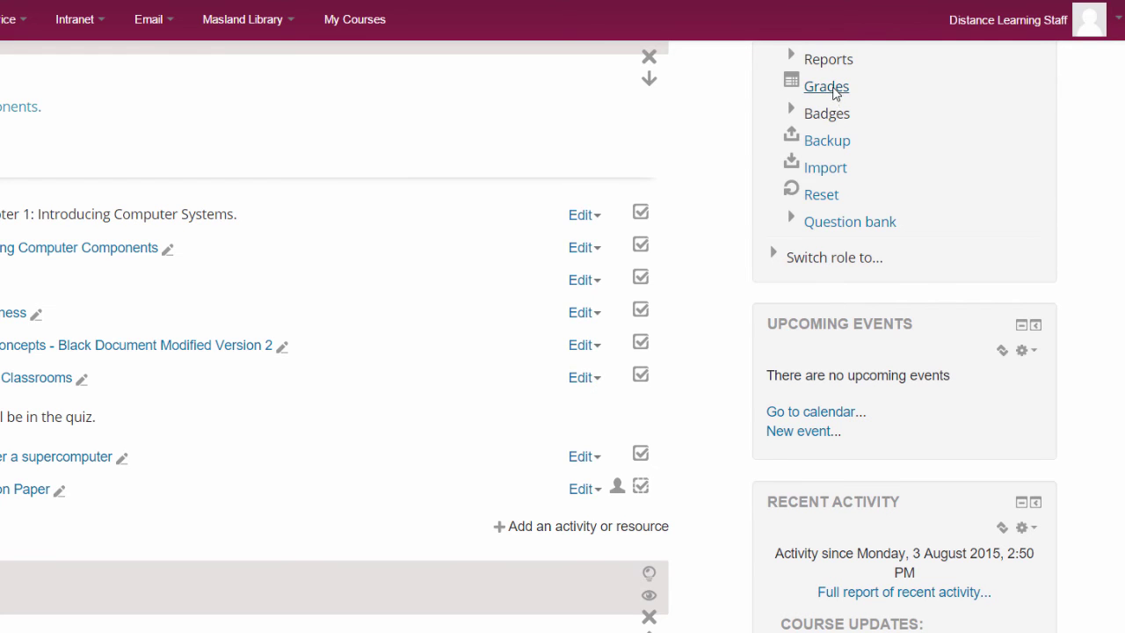
pyautogui.click(833, 93)
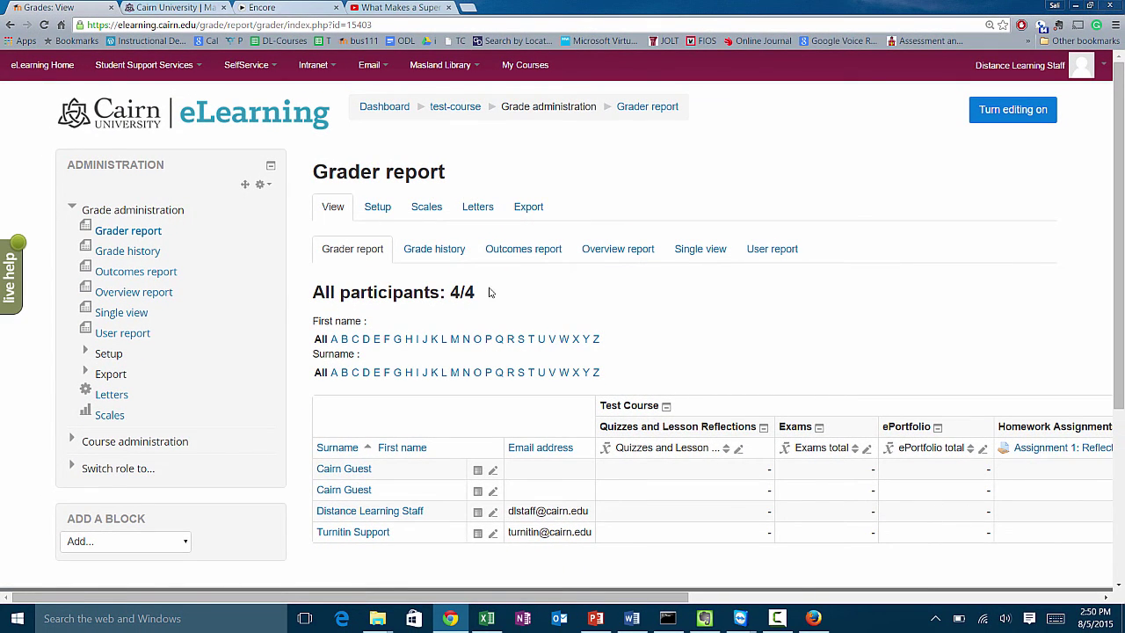
pyautogui.click(380, 208)
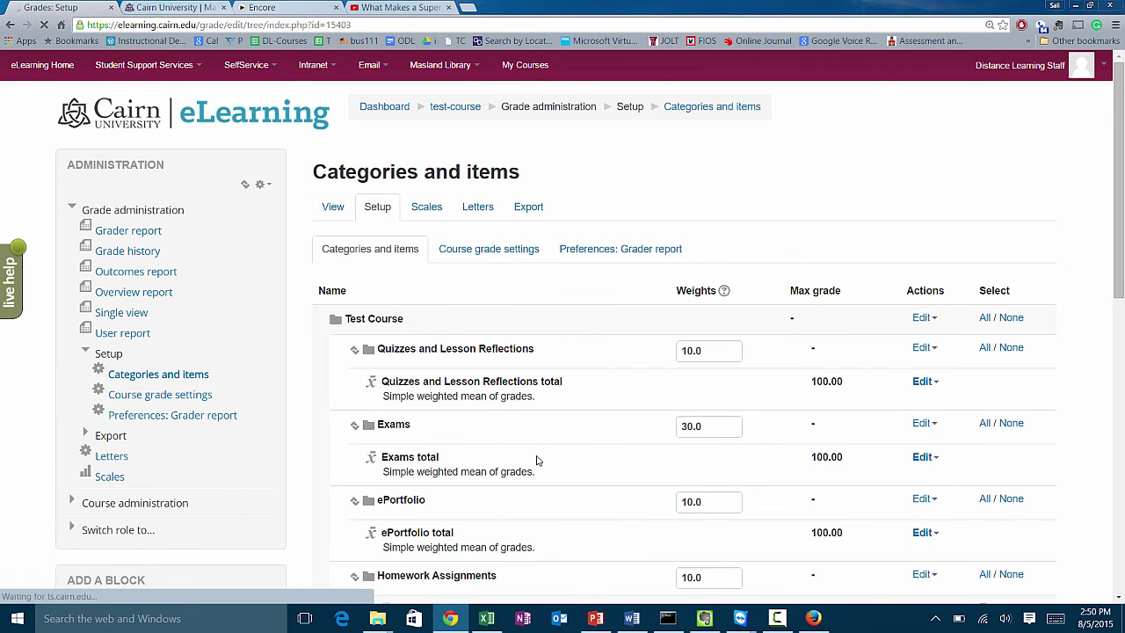
pyautogui.scroll(-2, 551, 478)
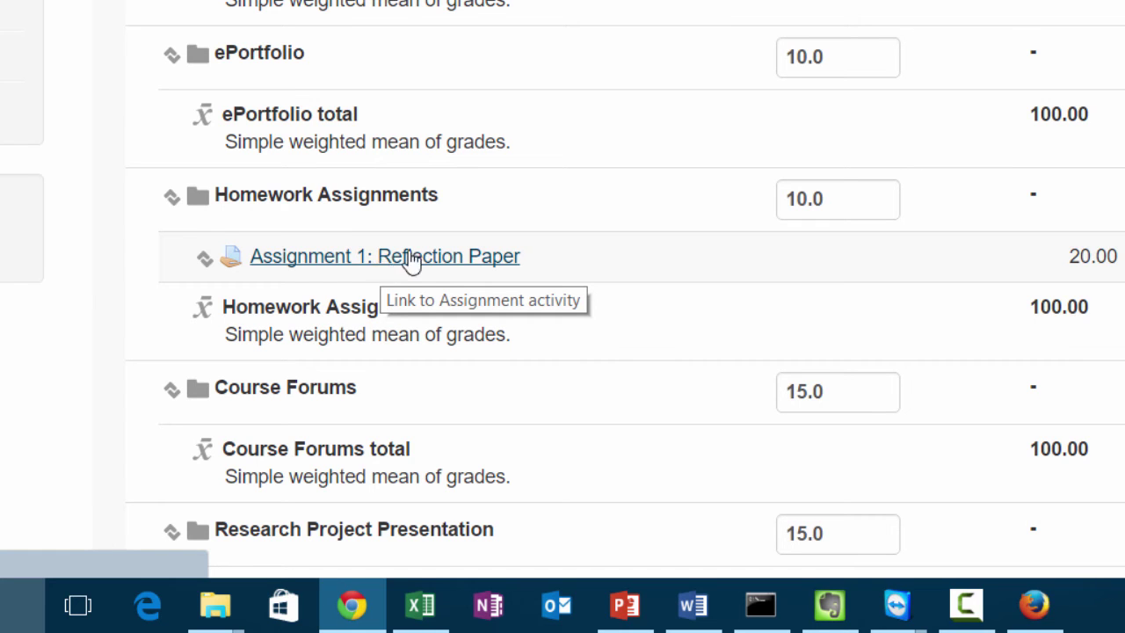
pyautogui.scroll(4, 517, 107)
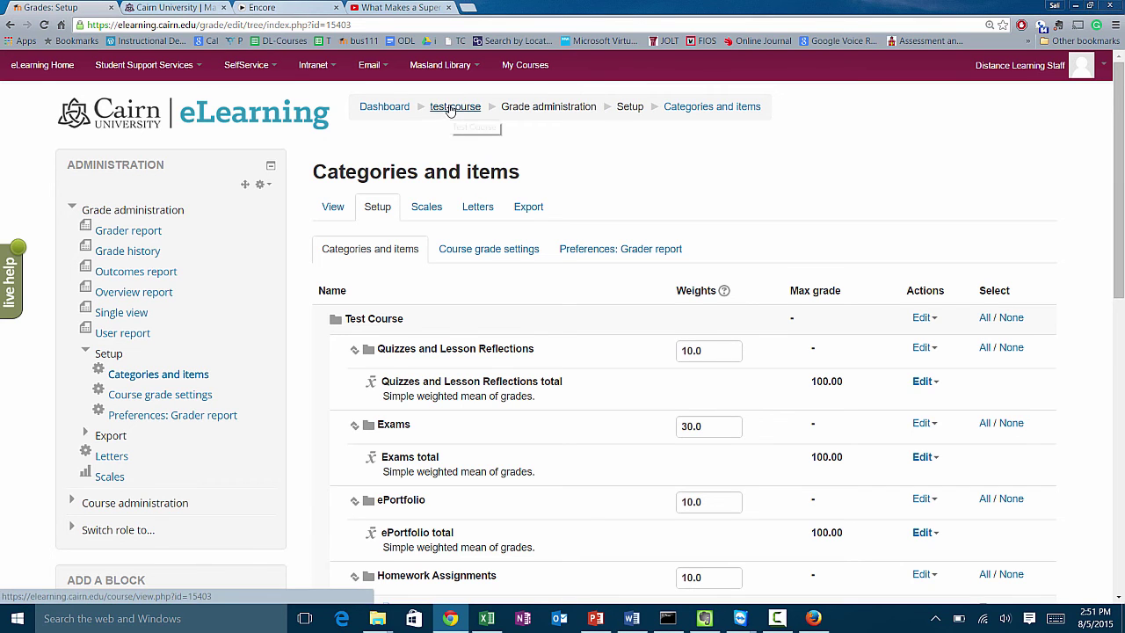
pyautogui.click(450, 108)
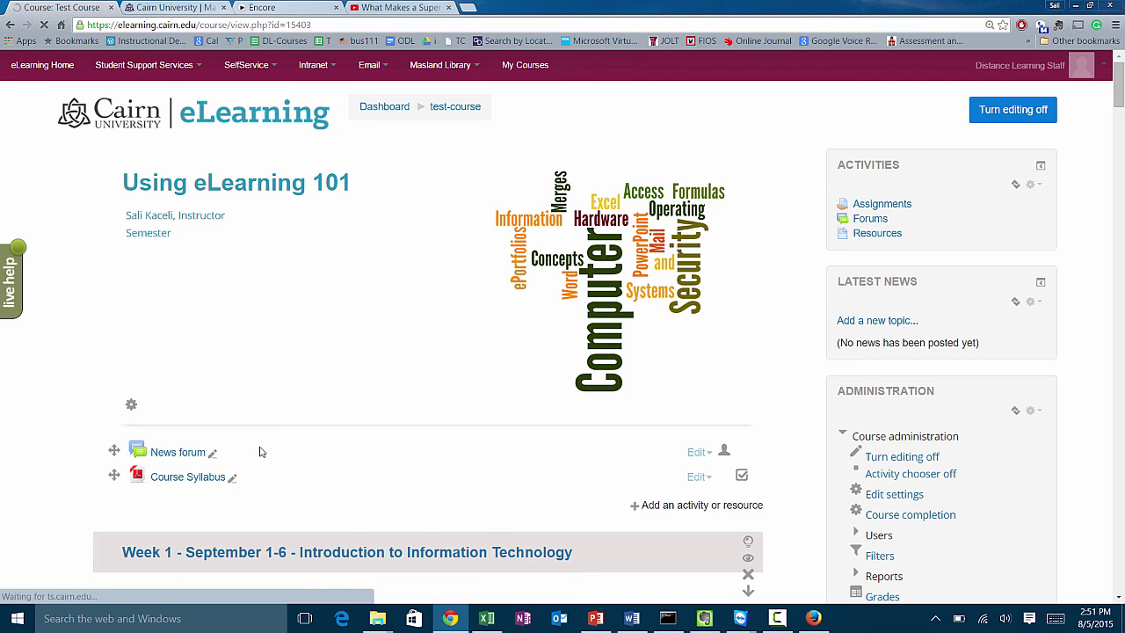
pyautogui.scroll(-2, 379, 455)
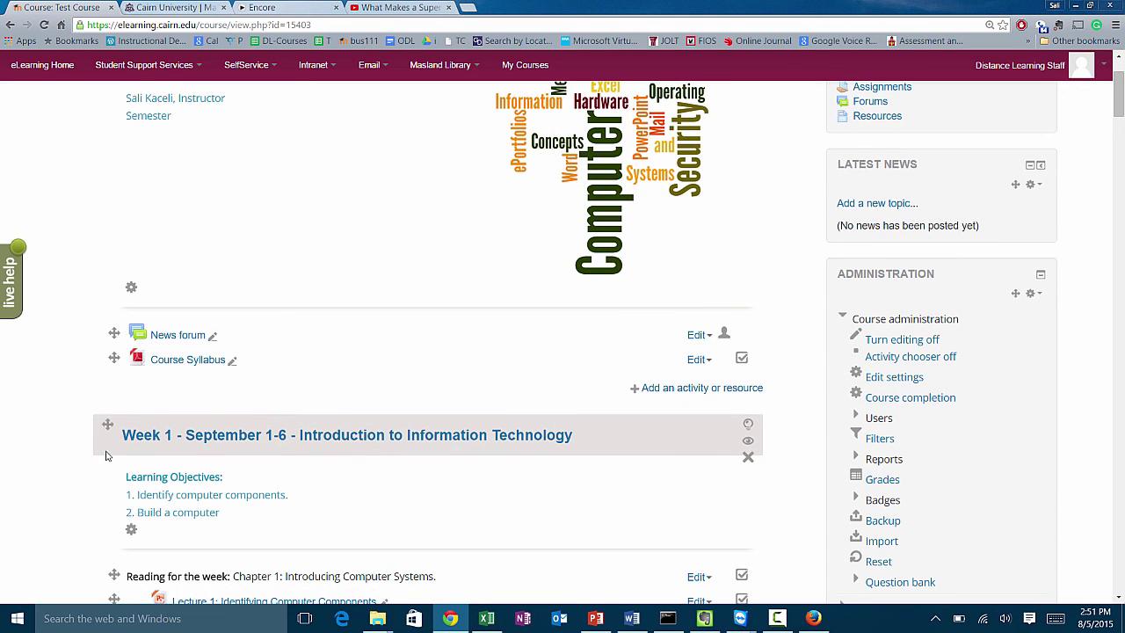
pyautogui.scroll(-3, 118, 435)
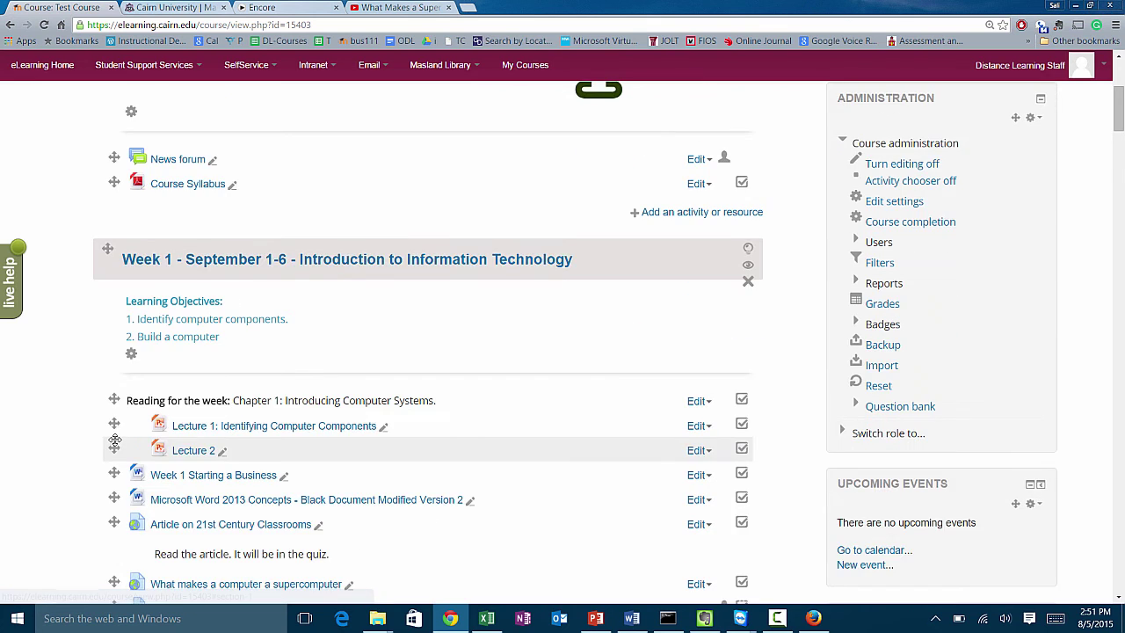
pyautogui.scroll(-3, 208, 464)
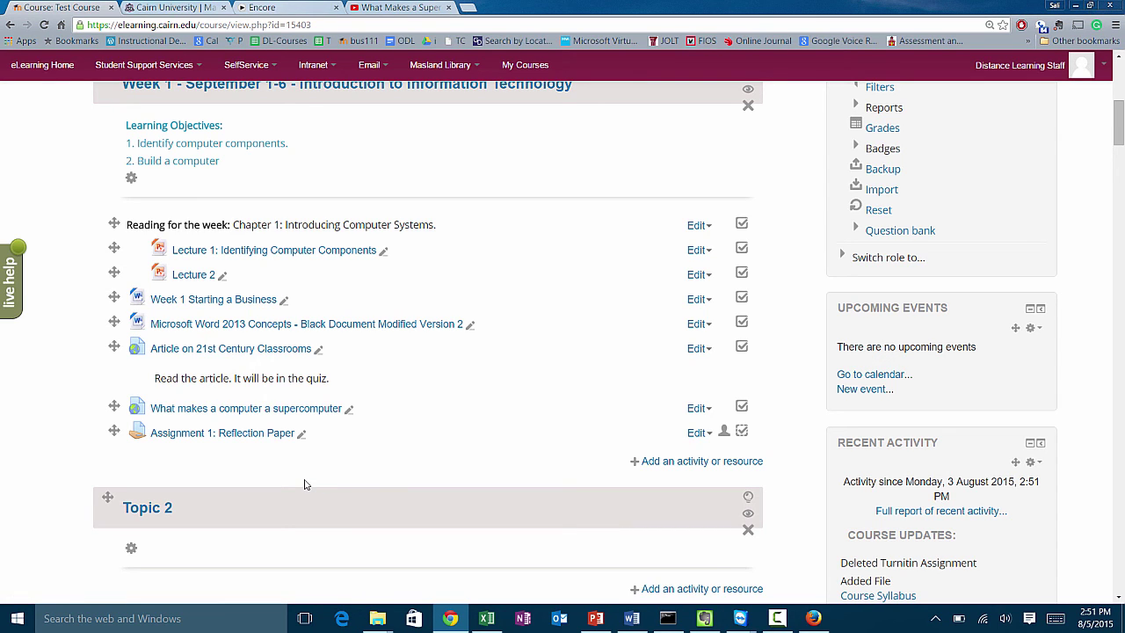
# Step: Add a Turnitin Assignment activity to Week 1
pyautogui.click(655, 471)
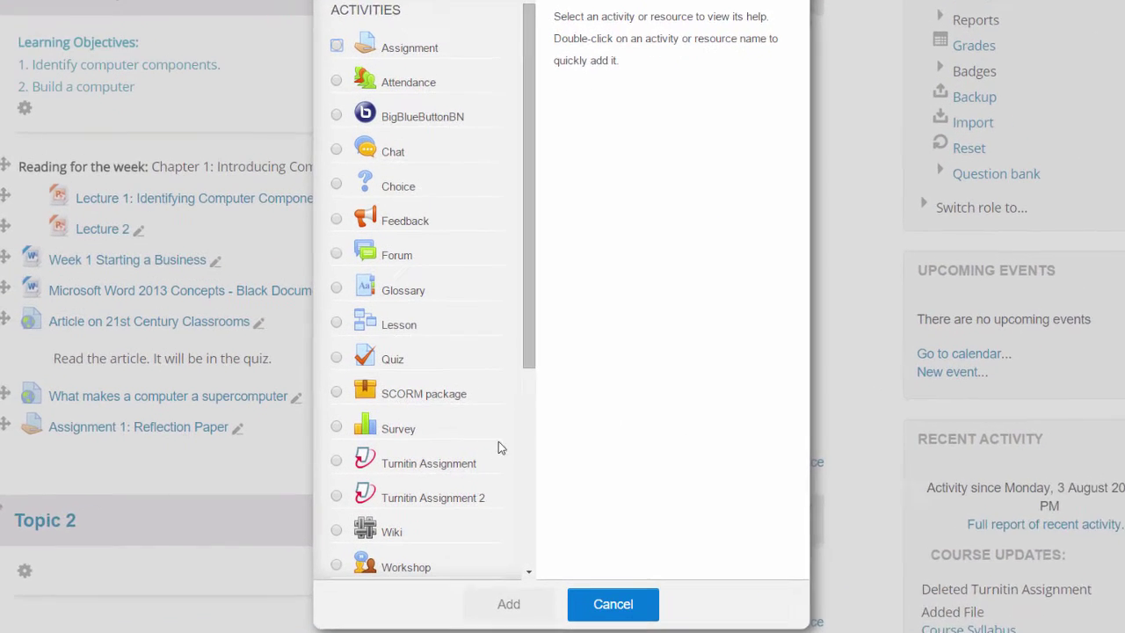
pyautogui.click(325, 461)
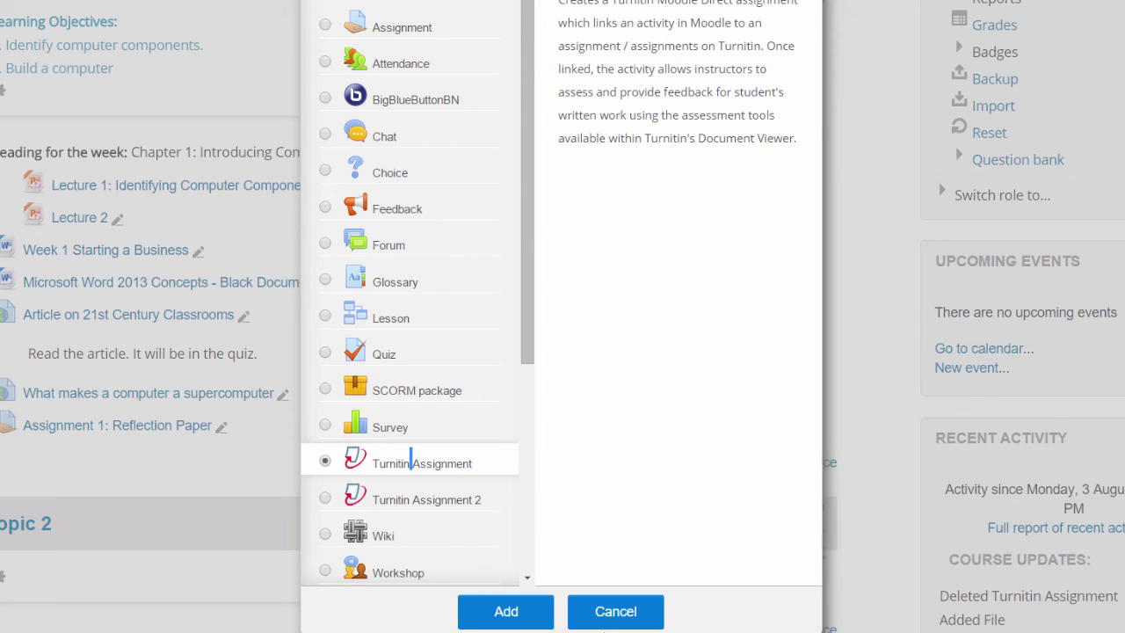
pyautogui.click(528, 616)
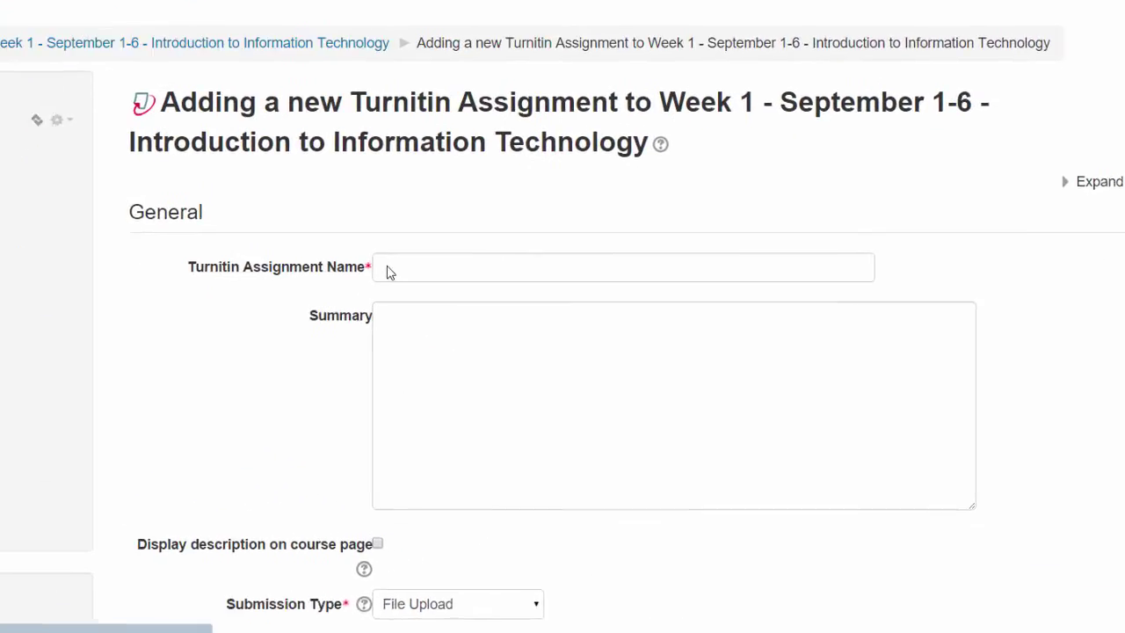
# Step: Name it 'Reflection Paper Originality Check' with summary 'Please upload your assignment here to check it for originality.'
pyautogui.click(388, 268)
pyautogui.write('Reflection Paper Orginality Check')
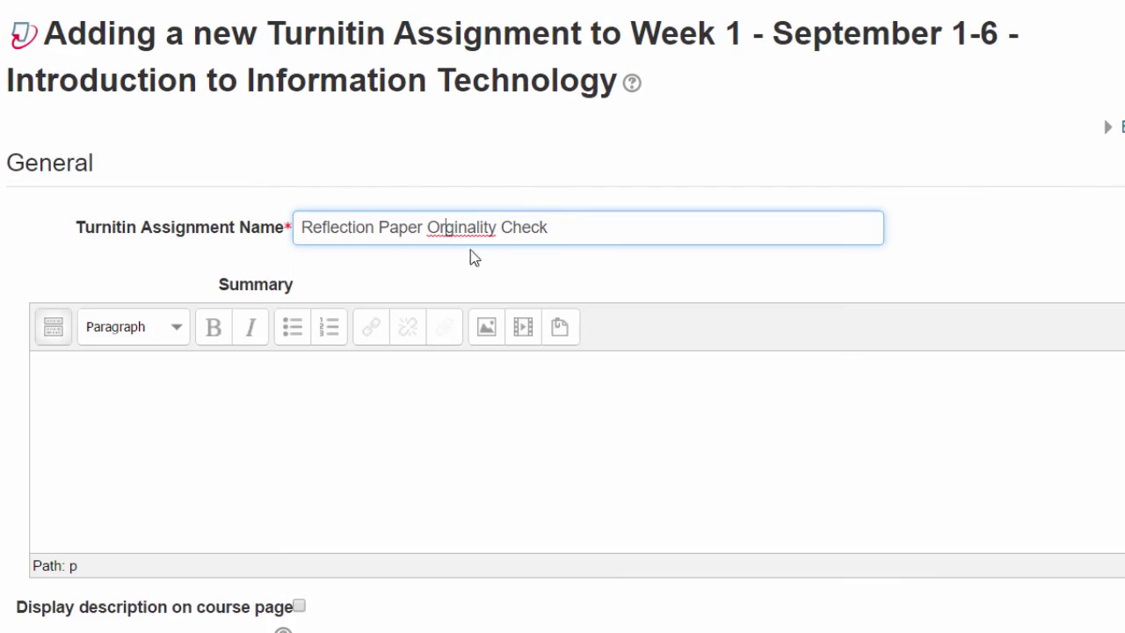
pyautogui.press('Left')
pyautogui.press('Left')
pyautogui.press('Left')
pyautogui.press('Left')
pyautogui.press('Left')
pyautogui.press('Left')
pyautogui.press('Left')
pyautogui.press('Left')
pyautogui.press('Left')
pyautogui.press('Left')
pyautogui.press('Left')
pyautogui.press('Left')
pyautogui.press('Left')
pyautogui.press('Left')
pyautogui.write('i')
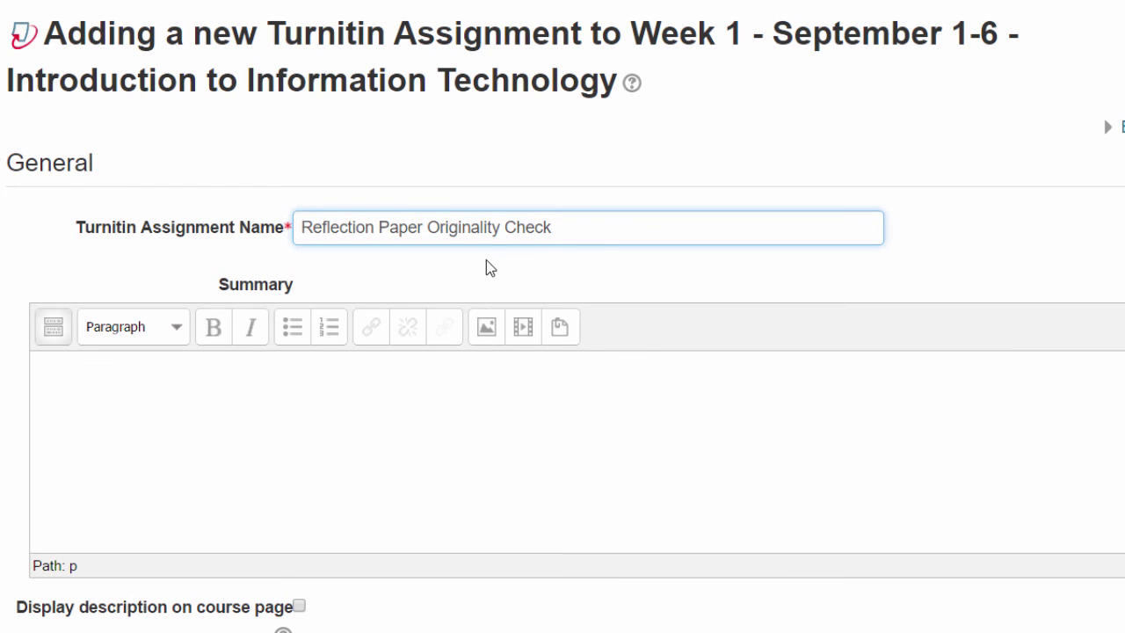
pyautogui.click(488, 288)
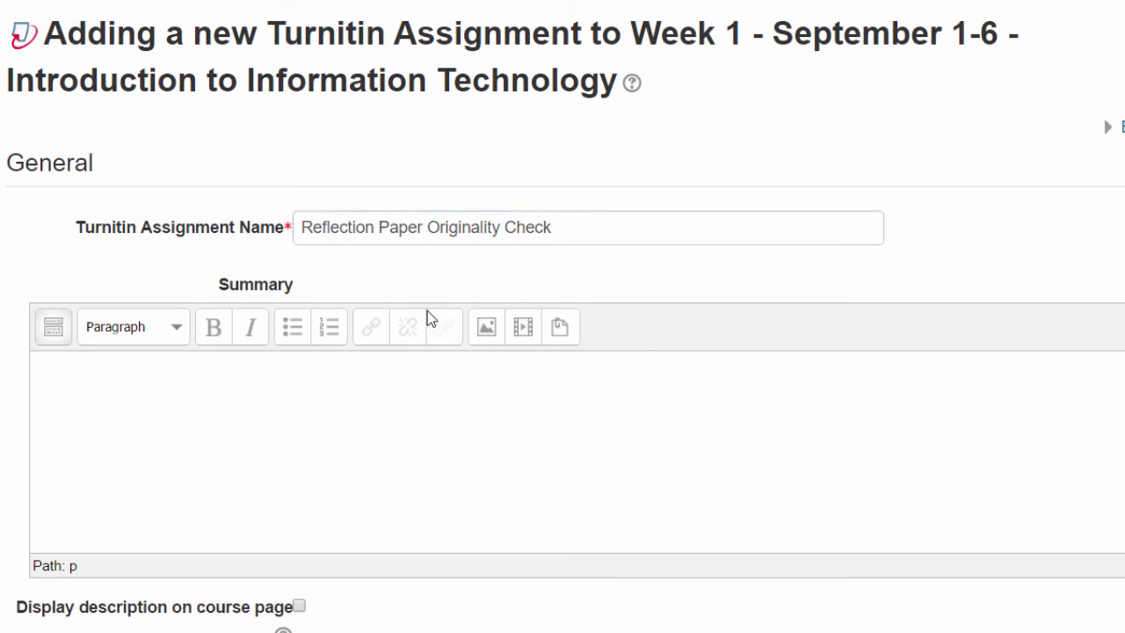
pyautogui.click(302, 439)
pyautogui.write('Please upload your ass')
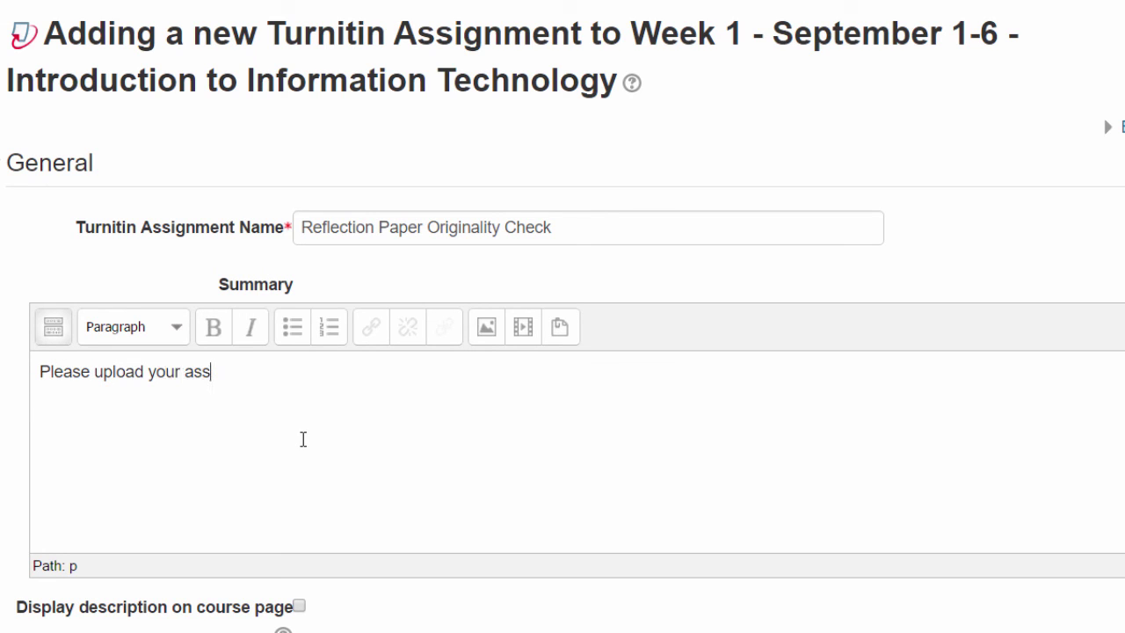
pyautogui.write('ignment here')
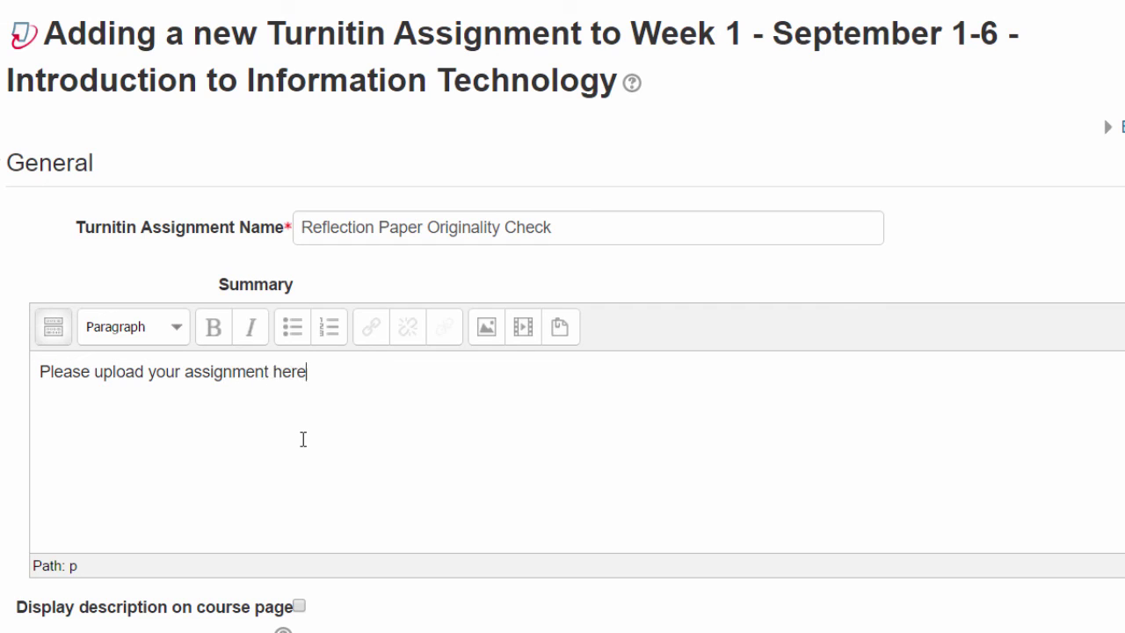
pyautogui.write(' to check it for original')
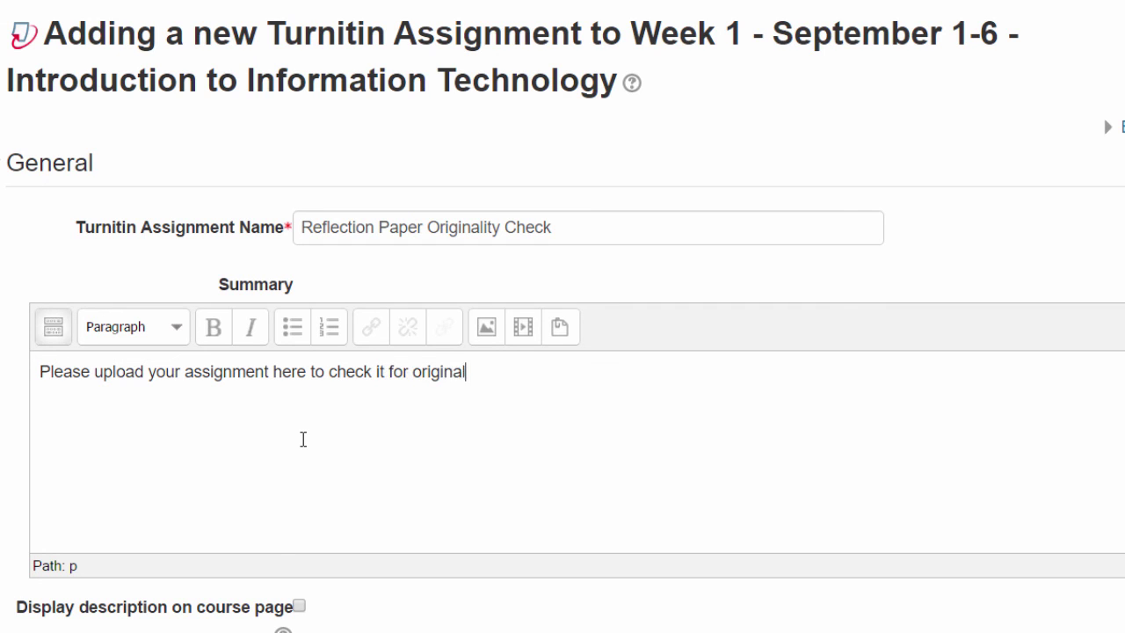
pyautogui.write('ity.')
# Step: In the Grade settings, set the Turnitin assignment's Grade Type to None
pyautogui.scroll(-5, 364, 492)
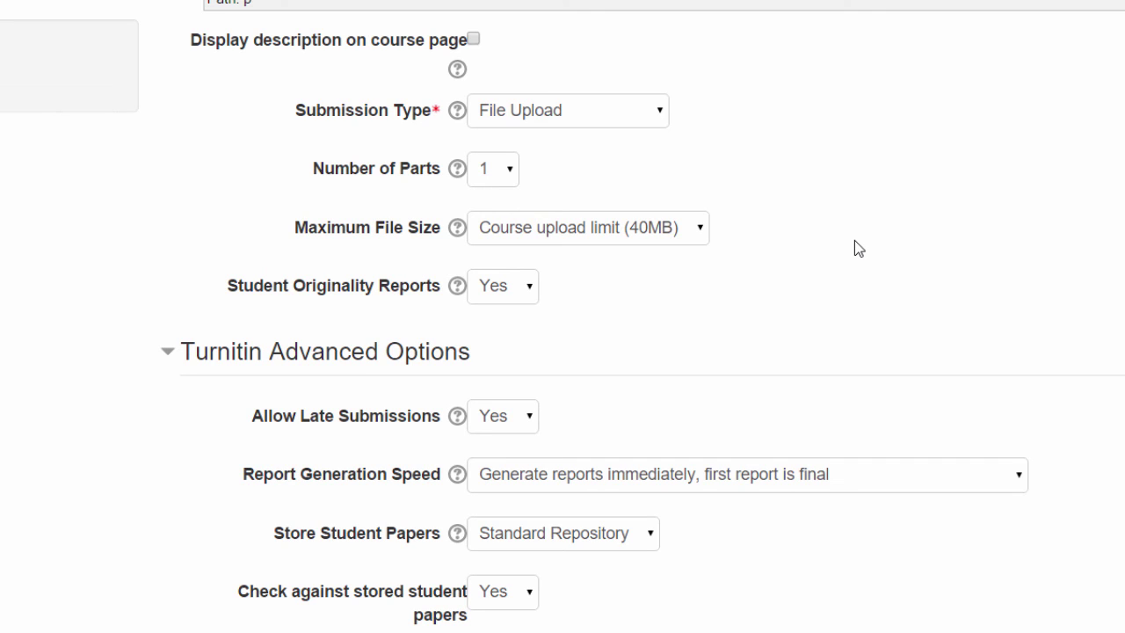
pyautogui.scroll(-3, 947, 359)
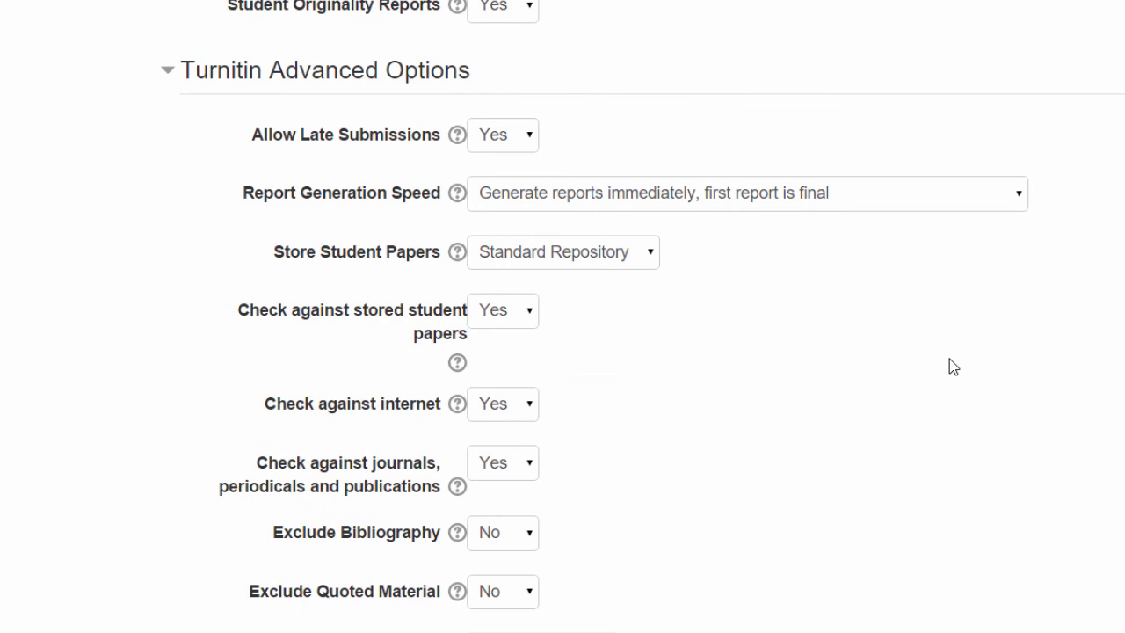
pyautogui.scroll(-5, 949, 368)
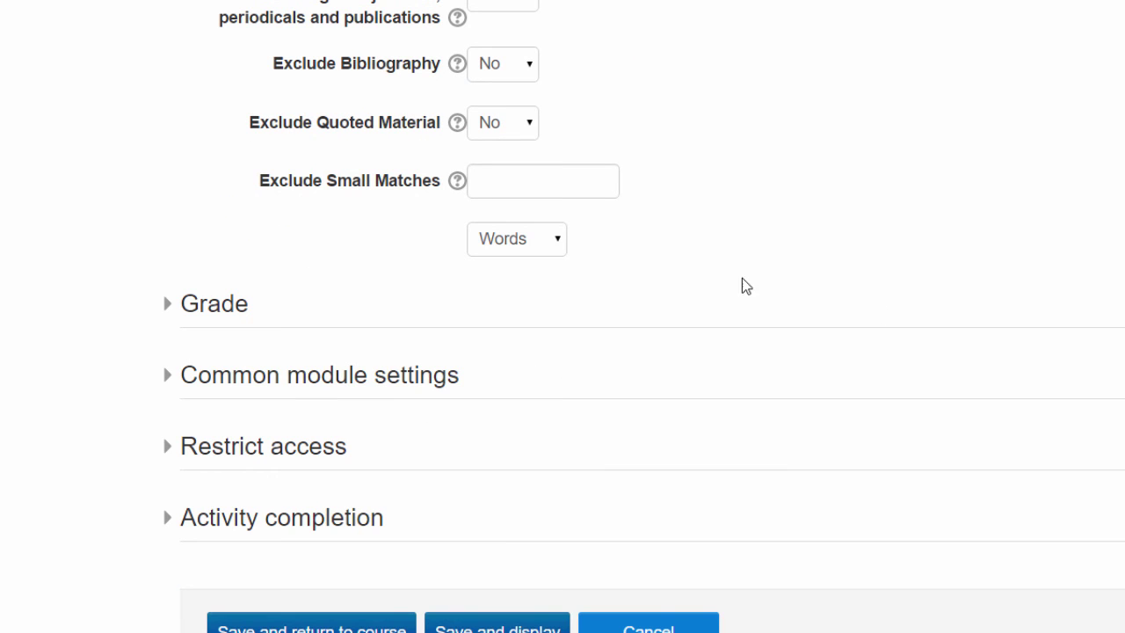
pyautogui.scroll(3, 875, 270)
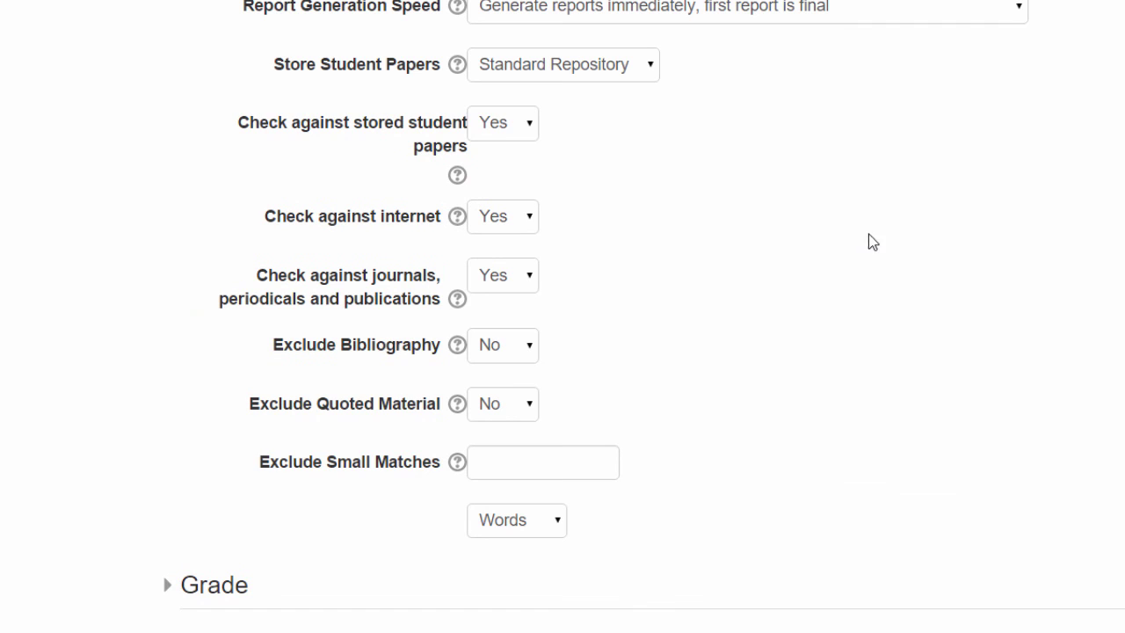
pyautogui.scroll(-2, 889, 255)
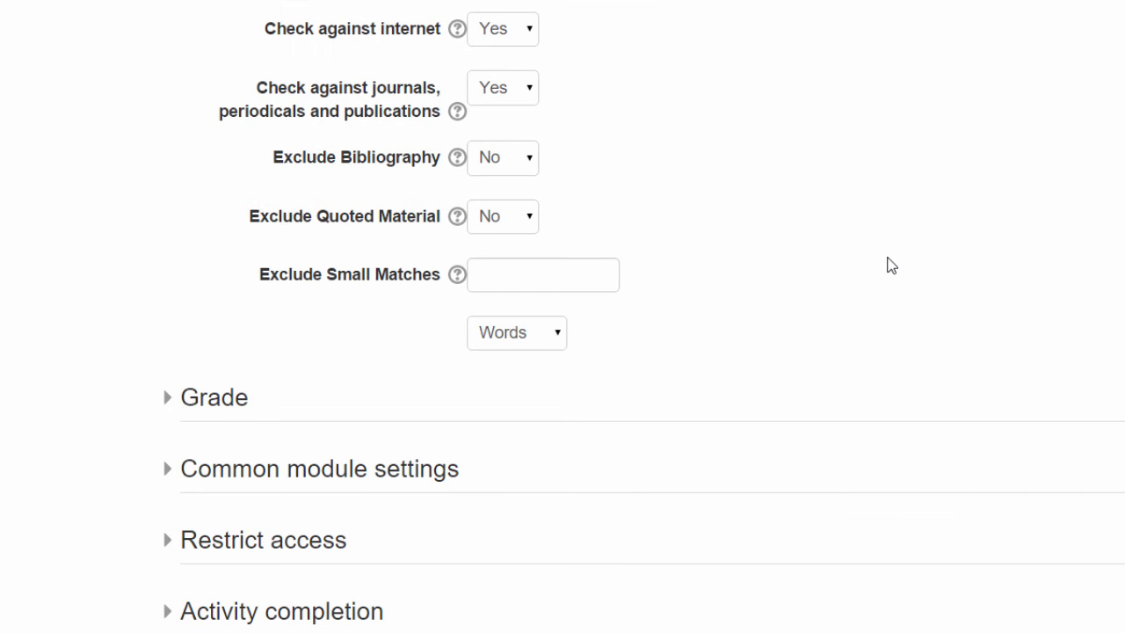
pyautogui.click(206, 398)
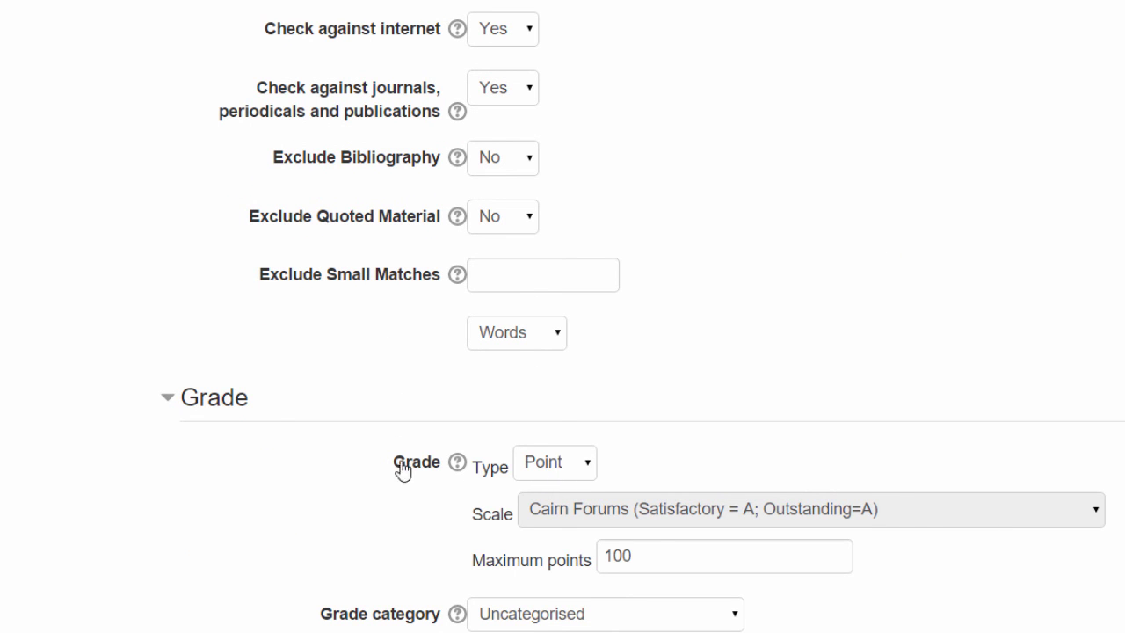
pyautogui.click(572, 466)
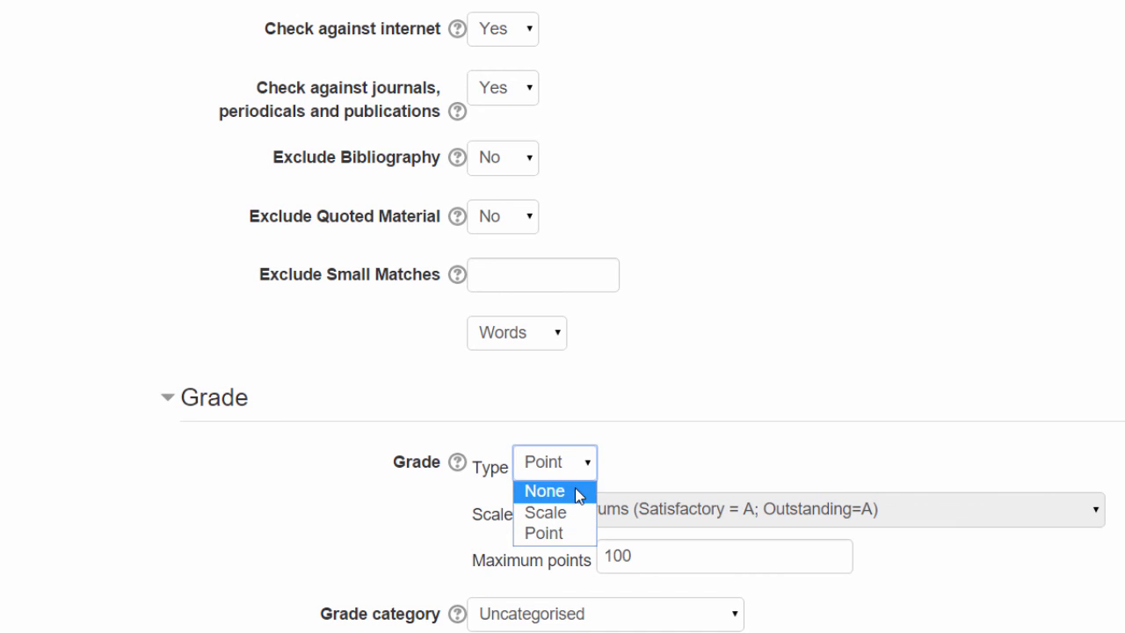
pyautogui.click(560, 493)
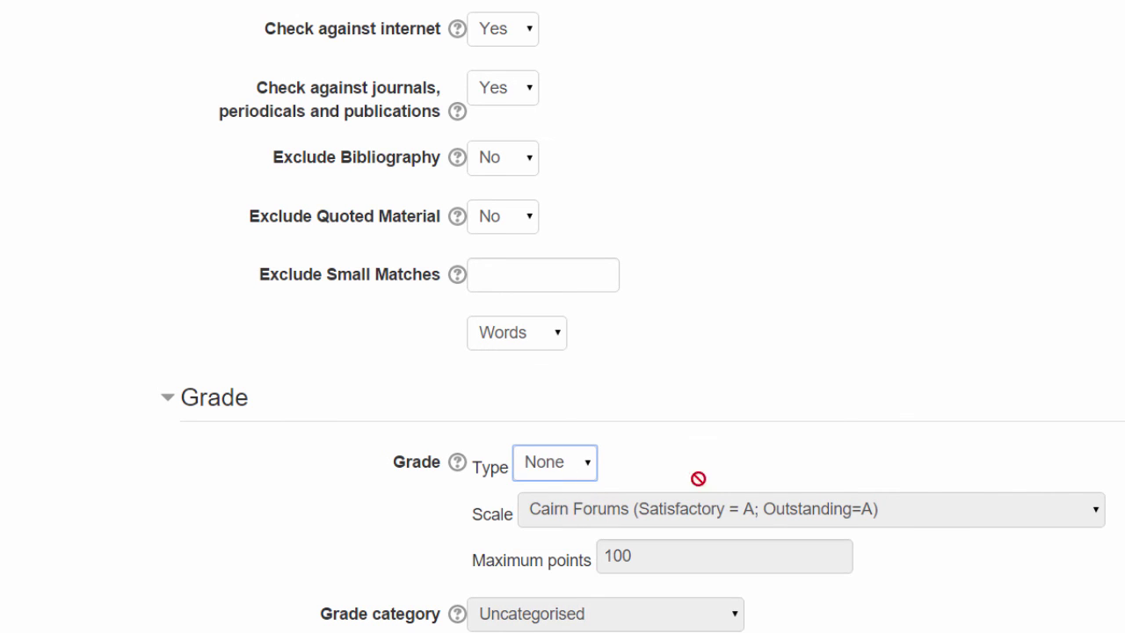
pyautogui.scroll(-2, 790, 430)
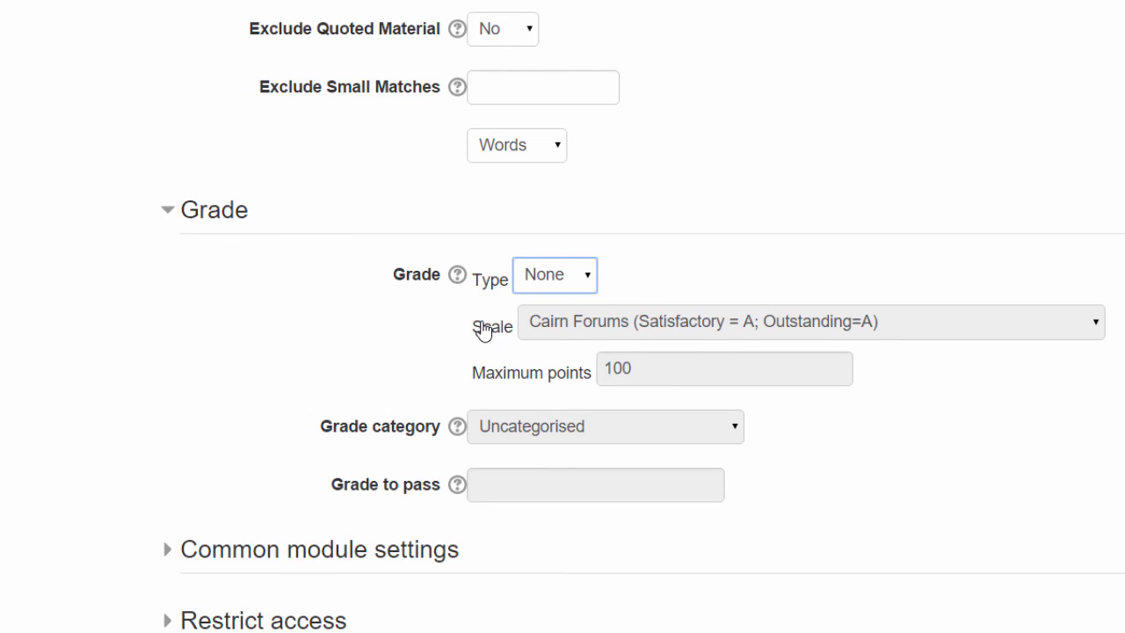
pyautogui.scroll(-3, 326, 389)
pyautogui.scroll(-1, 321, 387)
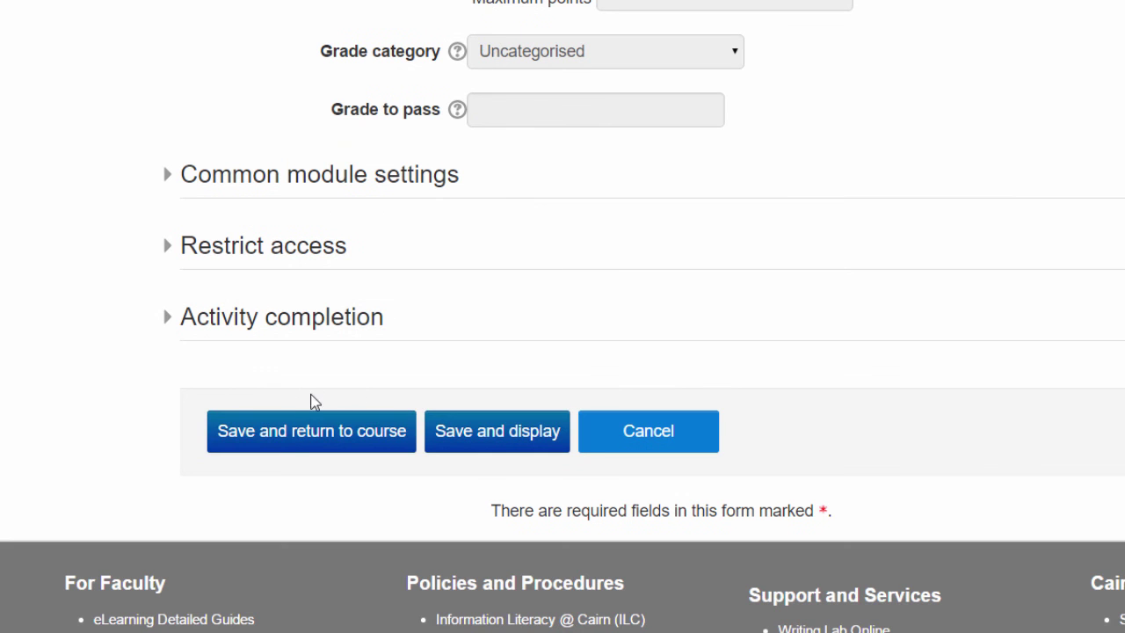
# Step: Save the Turnitin activity and indent it one level below Assignment 1: Reflection Paper
pyautogui.click(291, 442)
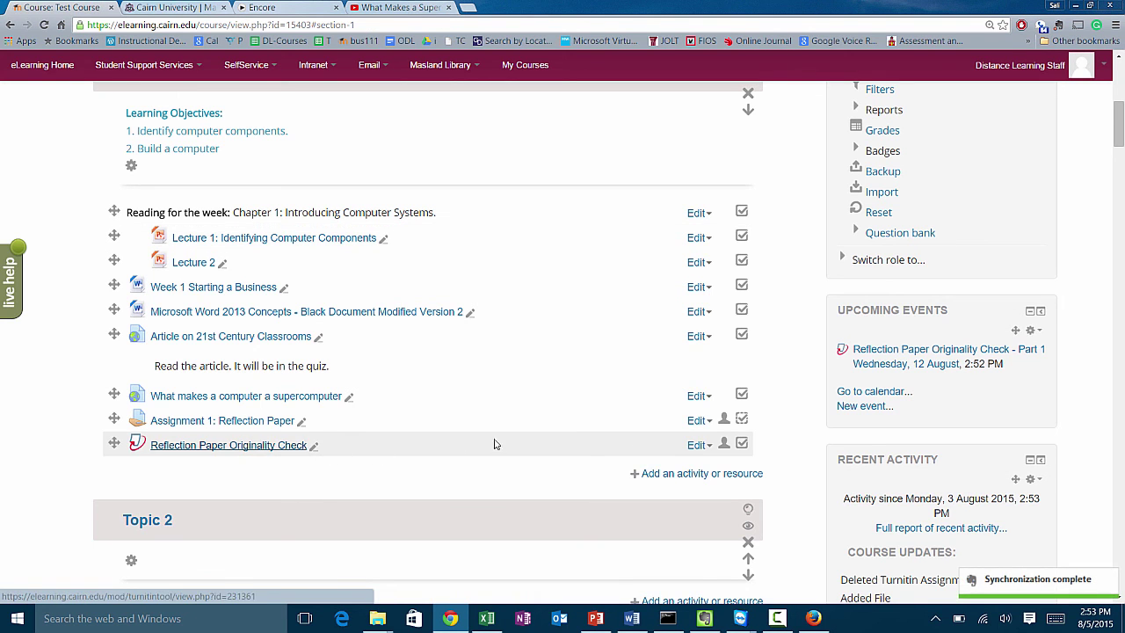
pyautogui.click(698, 445)
pyautogui.click(688, 490)
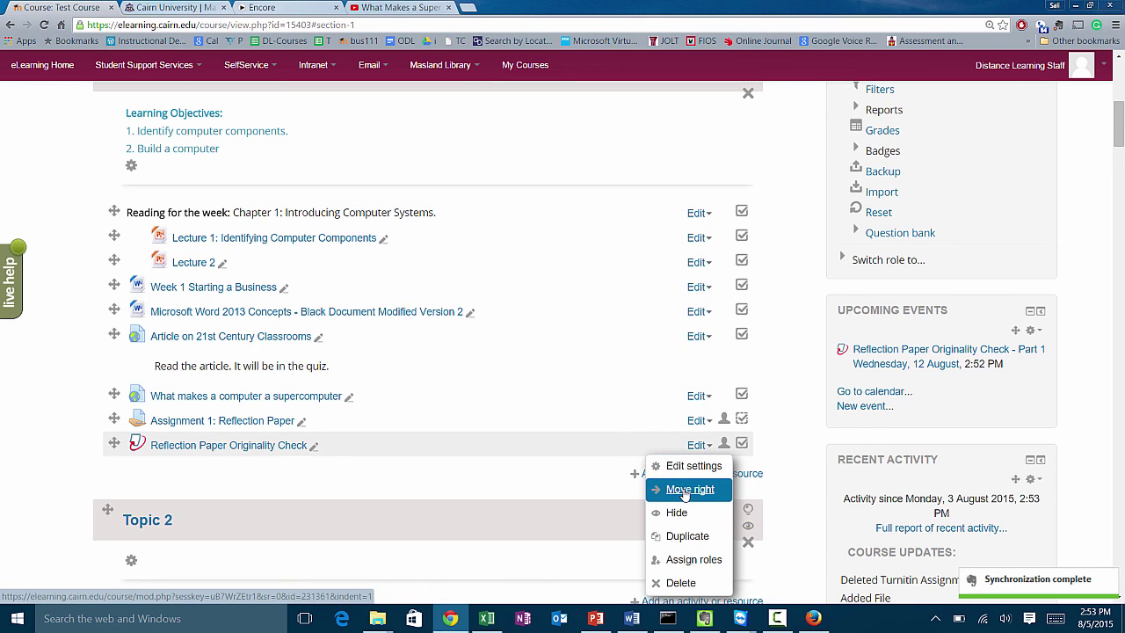